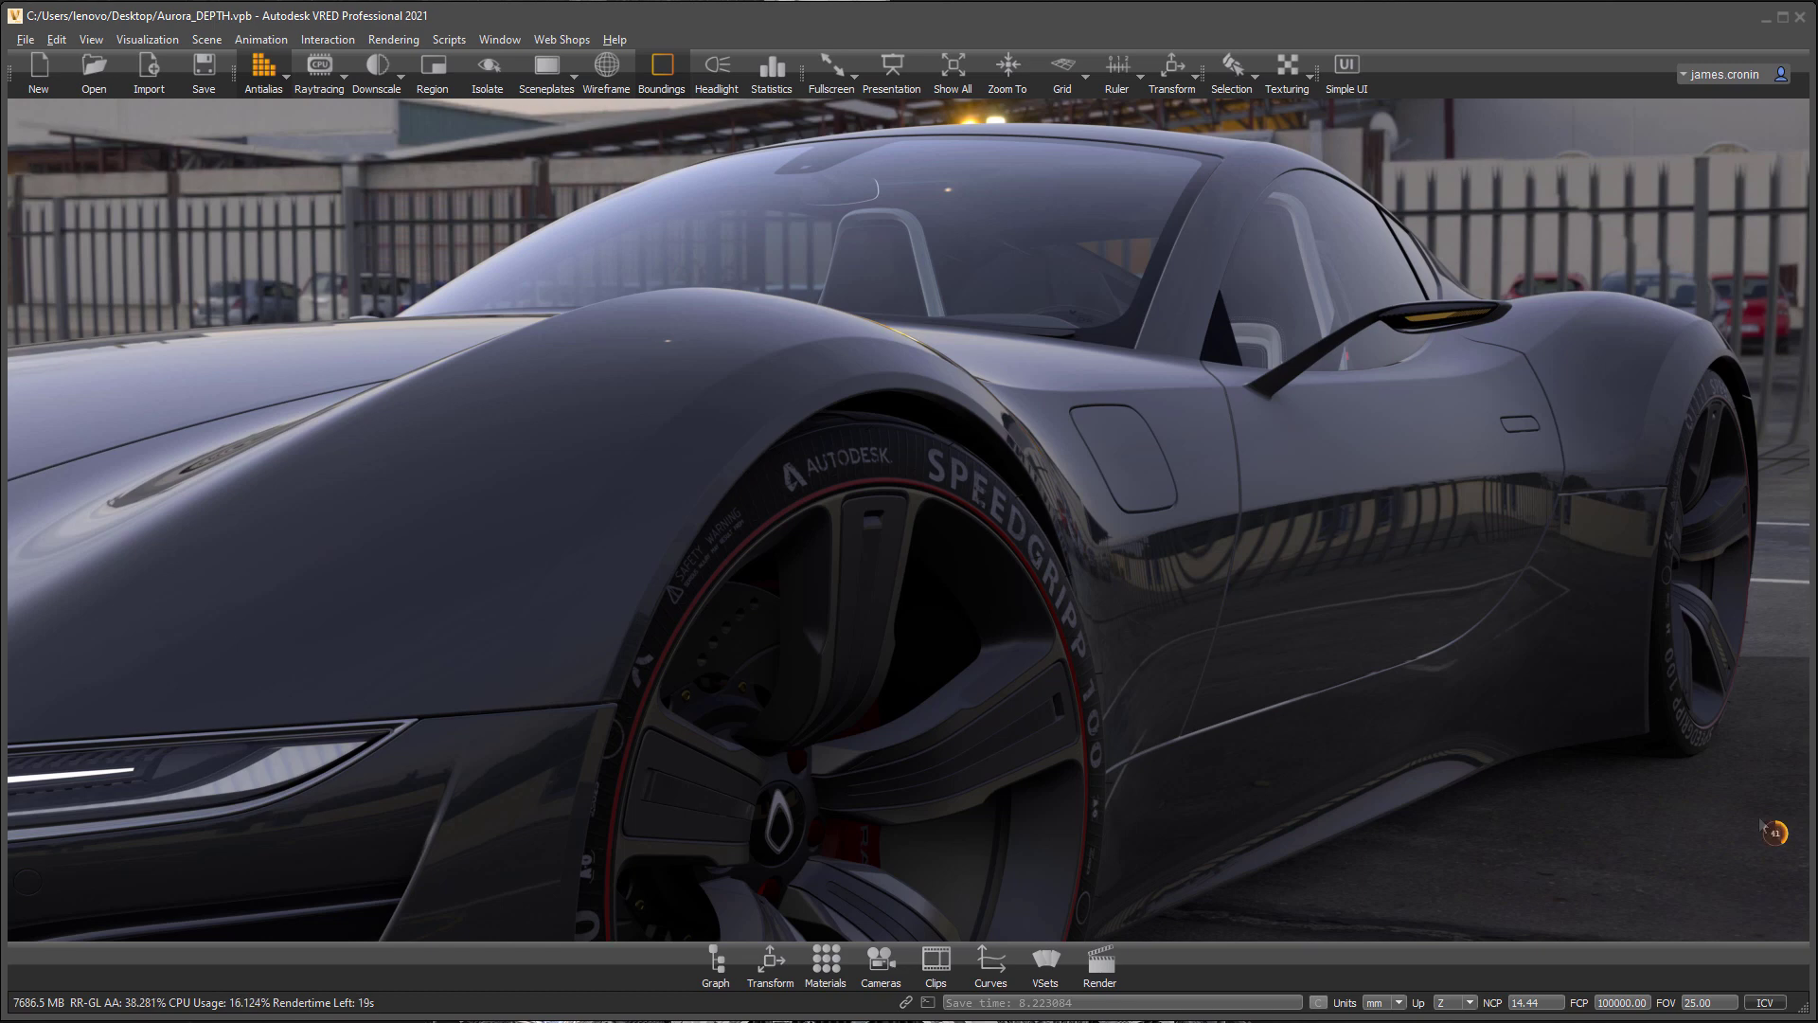
Zoom out from the wheel close-up and orbit lower until the whole car is framed front-left.
{"action": "mouse_move", "coordinate": [1527, 852]}
{"action": "middle_mouse_down"}
{"action": "mouse_move", "coordinate": [1432, 552]}
{"action": "mouse_move", "coordinate": [1240, 484]}
{"action": "mouse_move", "coordinate": [1212, 548]}
{"action": "mouse_move", "coordinate": [1194, 397]}
{"action": "mouse_move", "coordinate": [1213, 489]}
{"action": "mouse_move", "coordinate": [1285, 426]}
{"action": "mouse_move", "coordinate": [1304, 375]}
{"action": "middle_mouse_up"}
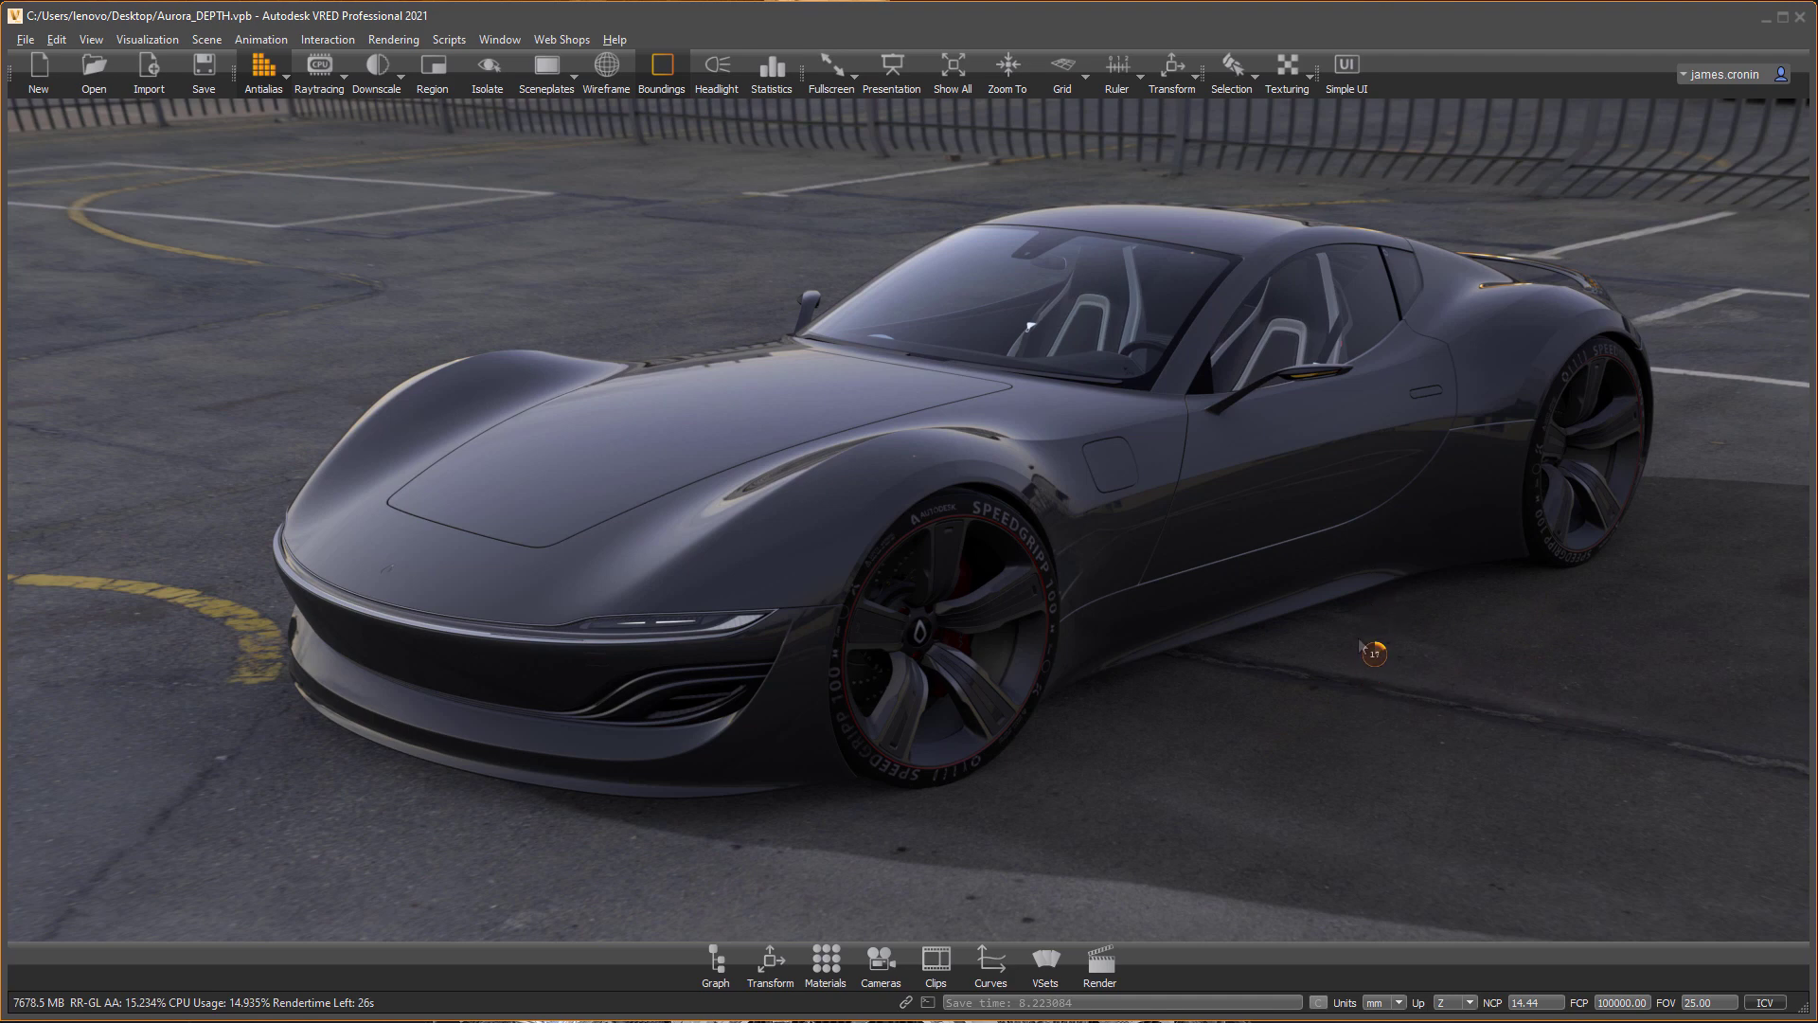
{"action": "left_click_drag", "start_coordinate": [1370, 650], "coordinate": [1307, 639]}
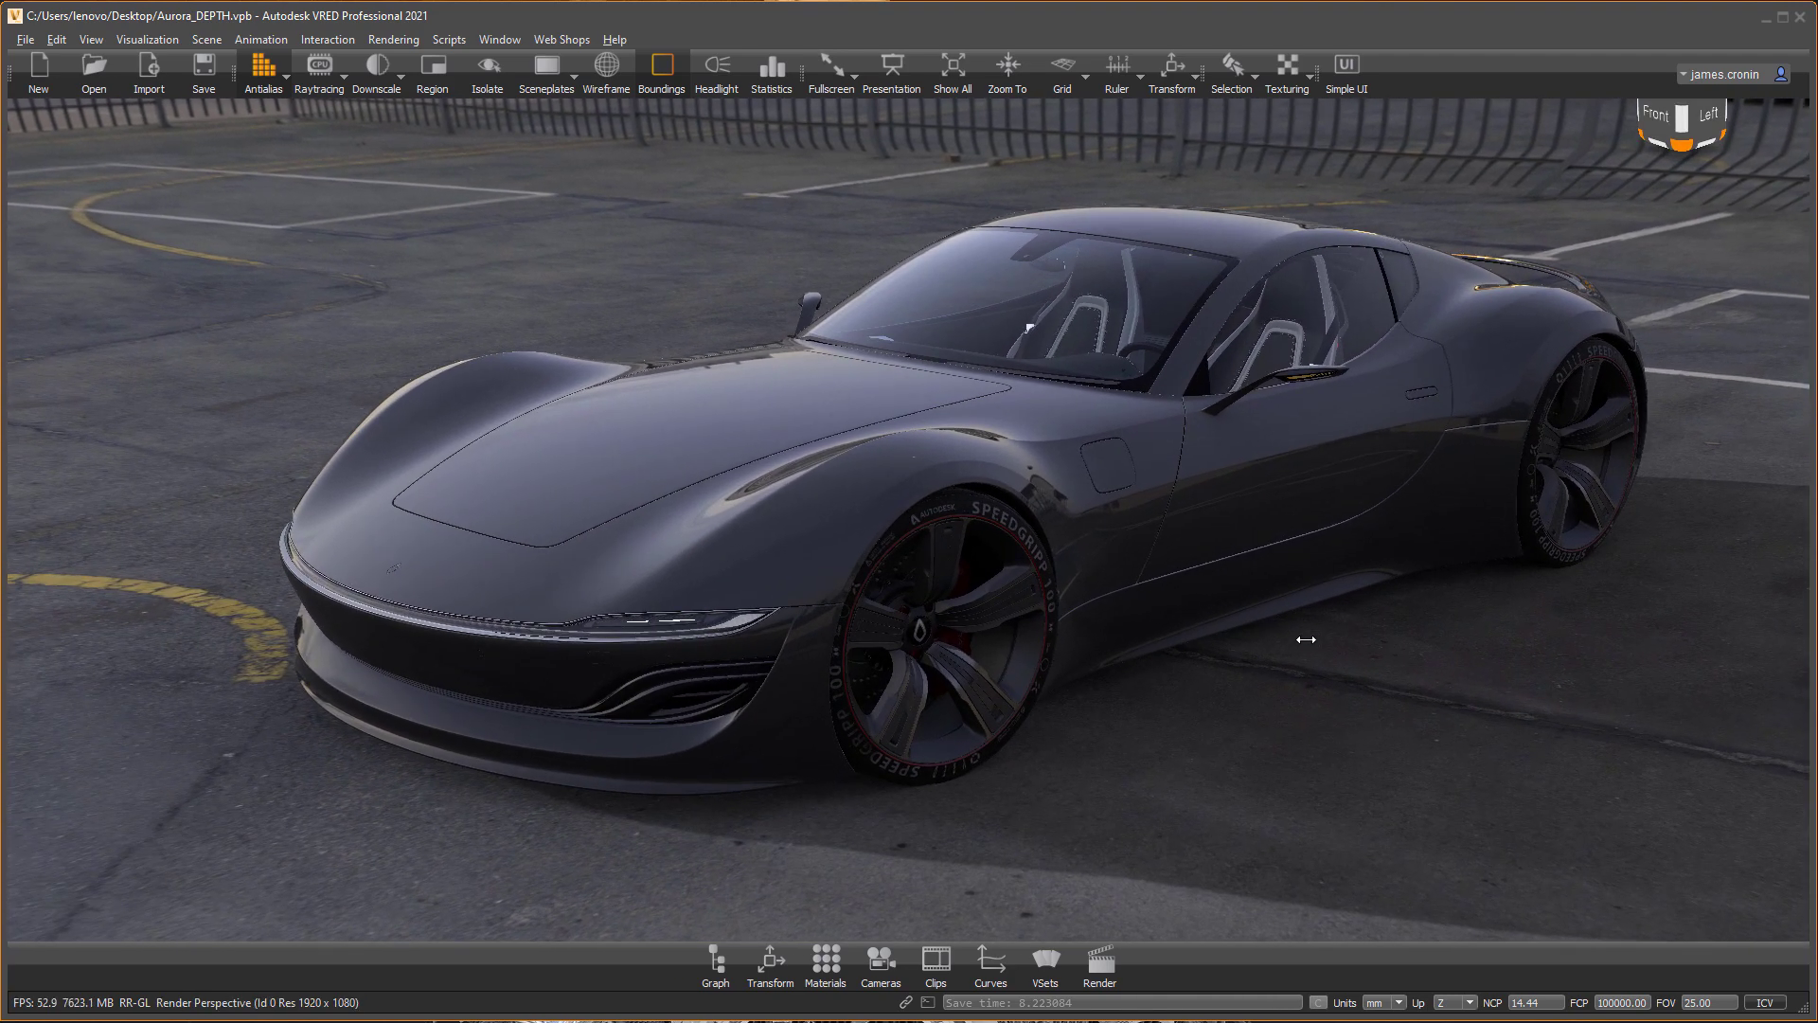
{"action": "scroll", "coordinate": [1307, 640], "scroll_direction": "up", "scroll_amount": 1}
{"action": "scroll", "coordinate": [1241, 606], "scroll_direction": "up", "scroll_amount": 1}
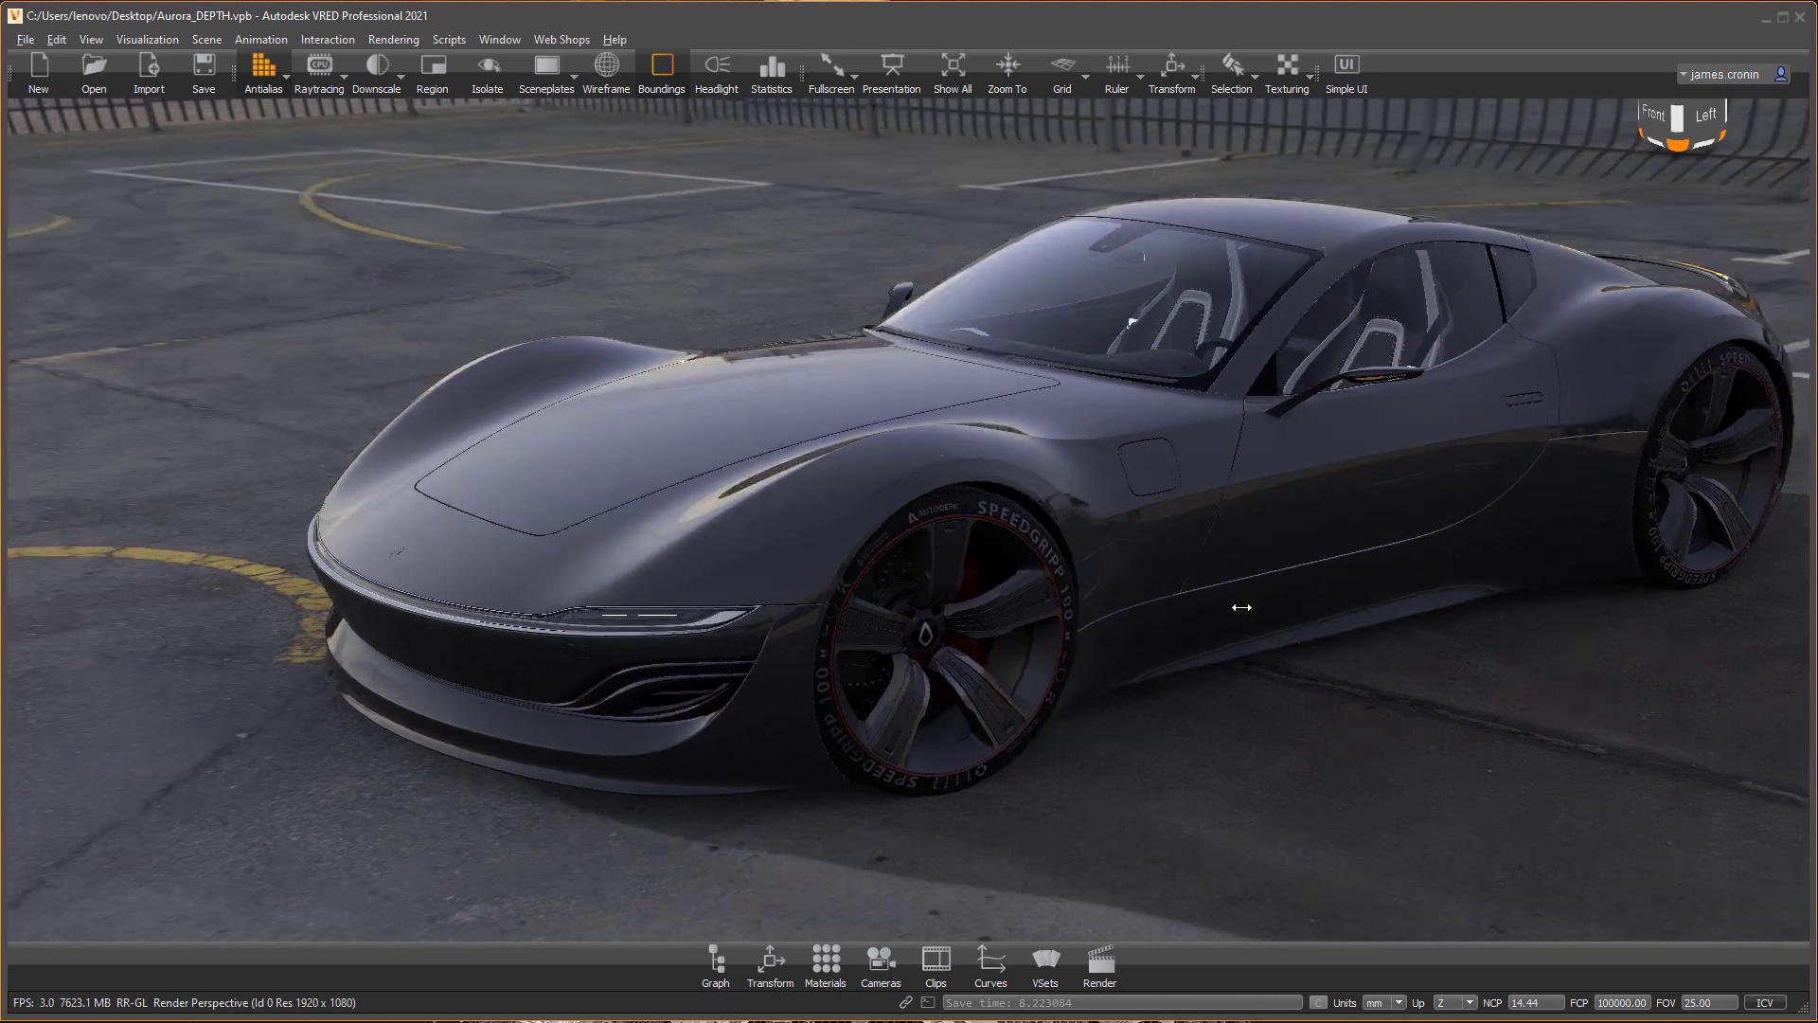
{"action": "mouse_move", "coordinate": [1242, 607]}
{"action": "left_mouse_down"}
{"action": "mouse_move", "coordinate": [1550, 545]}
{"action": "mouse_move", "coordinate": [1360, 538]}
{"action": "mouse_move", "coordinate": [1409, 590]}
{"action": "left_mouse_up"}
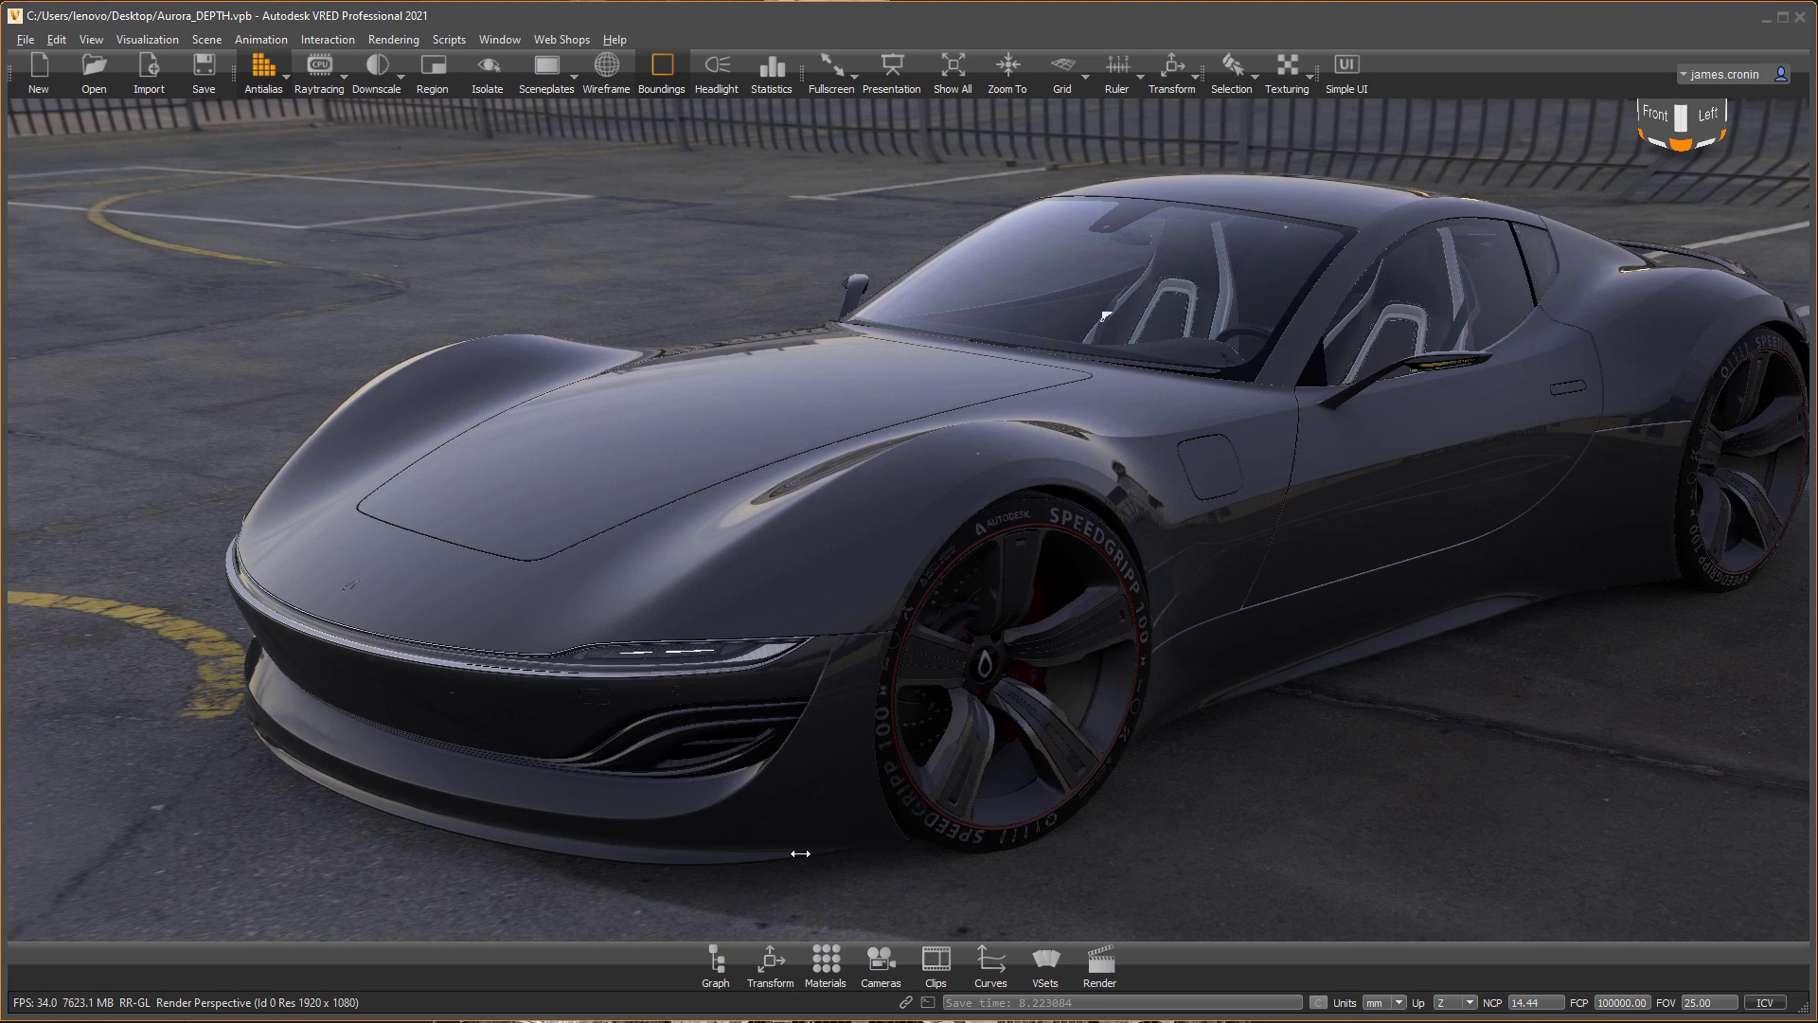
Add a new MaterialGroup node in the Scenegraph.
{"action": "left_click", "coordinate": [716, 960]}
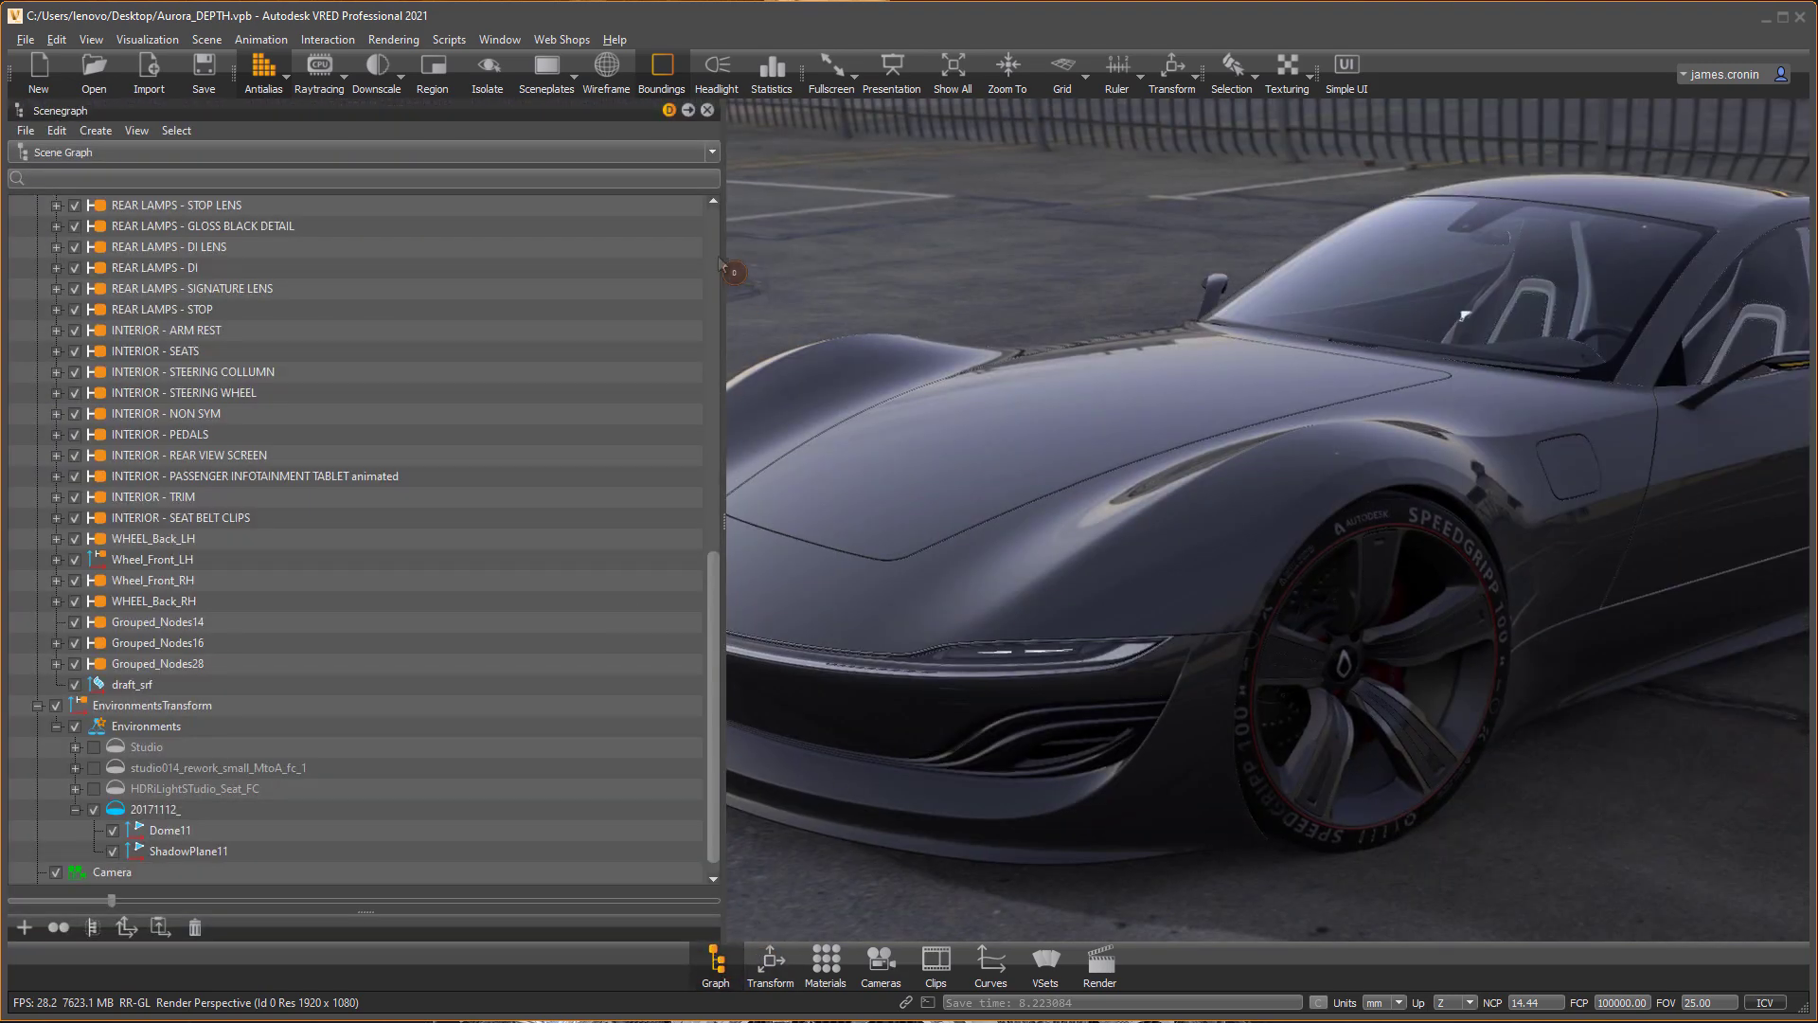
{"action": "scroll", "coordinate": [568, 426], "scroll_direction": "up", "scroll_amount": 10}
{"action": "scroll", "coordinate": [569, 427], "scroll_direction": "up", "scroll_amount": 5}
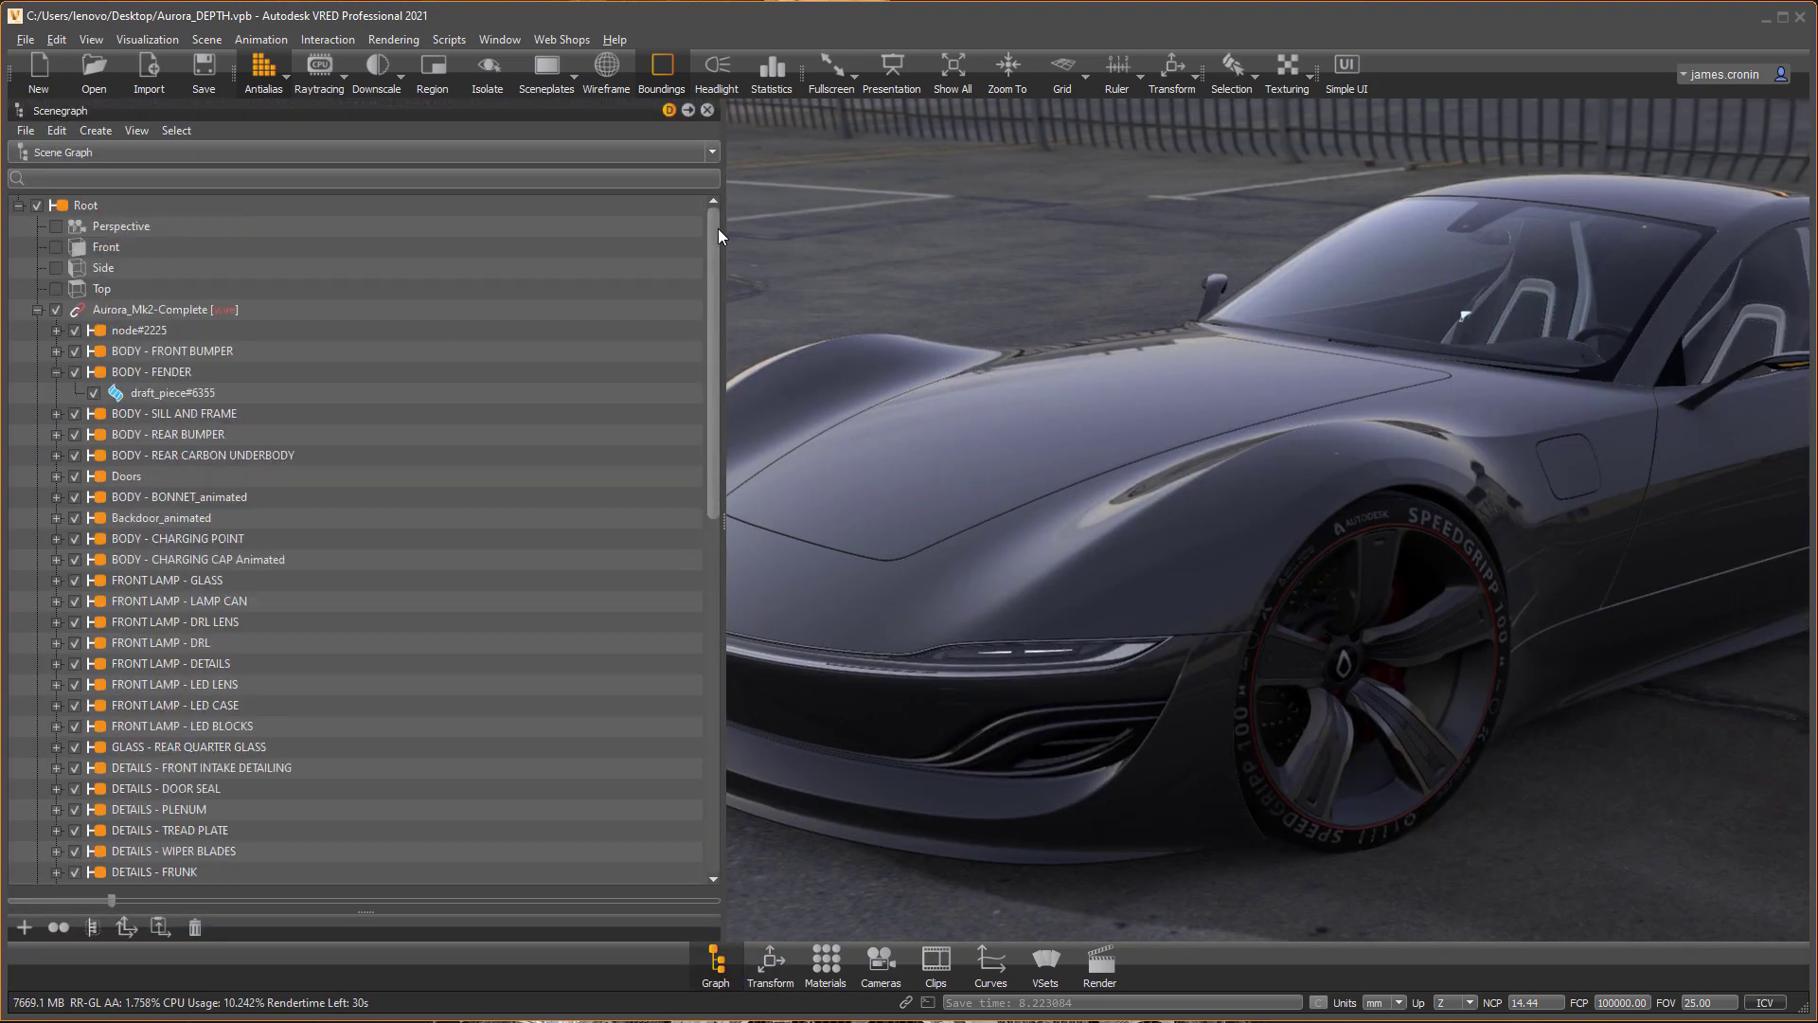
{"action": "left_click", "coordinate": [39, 310]}
{"action": "right_click", "coordinate": [156, 852]}
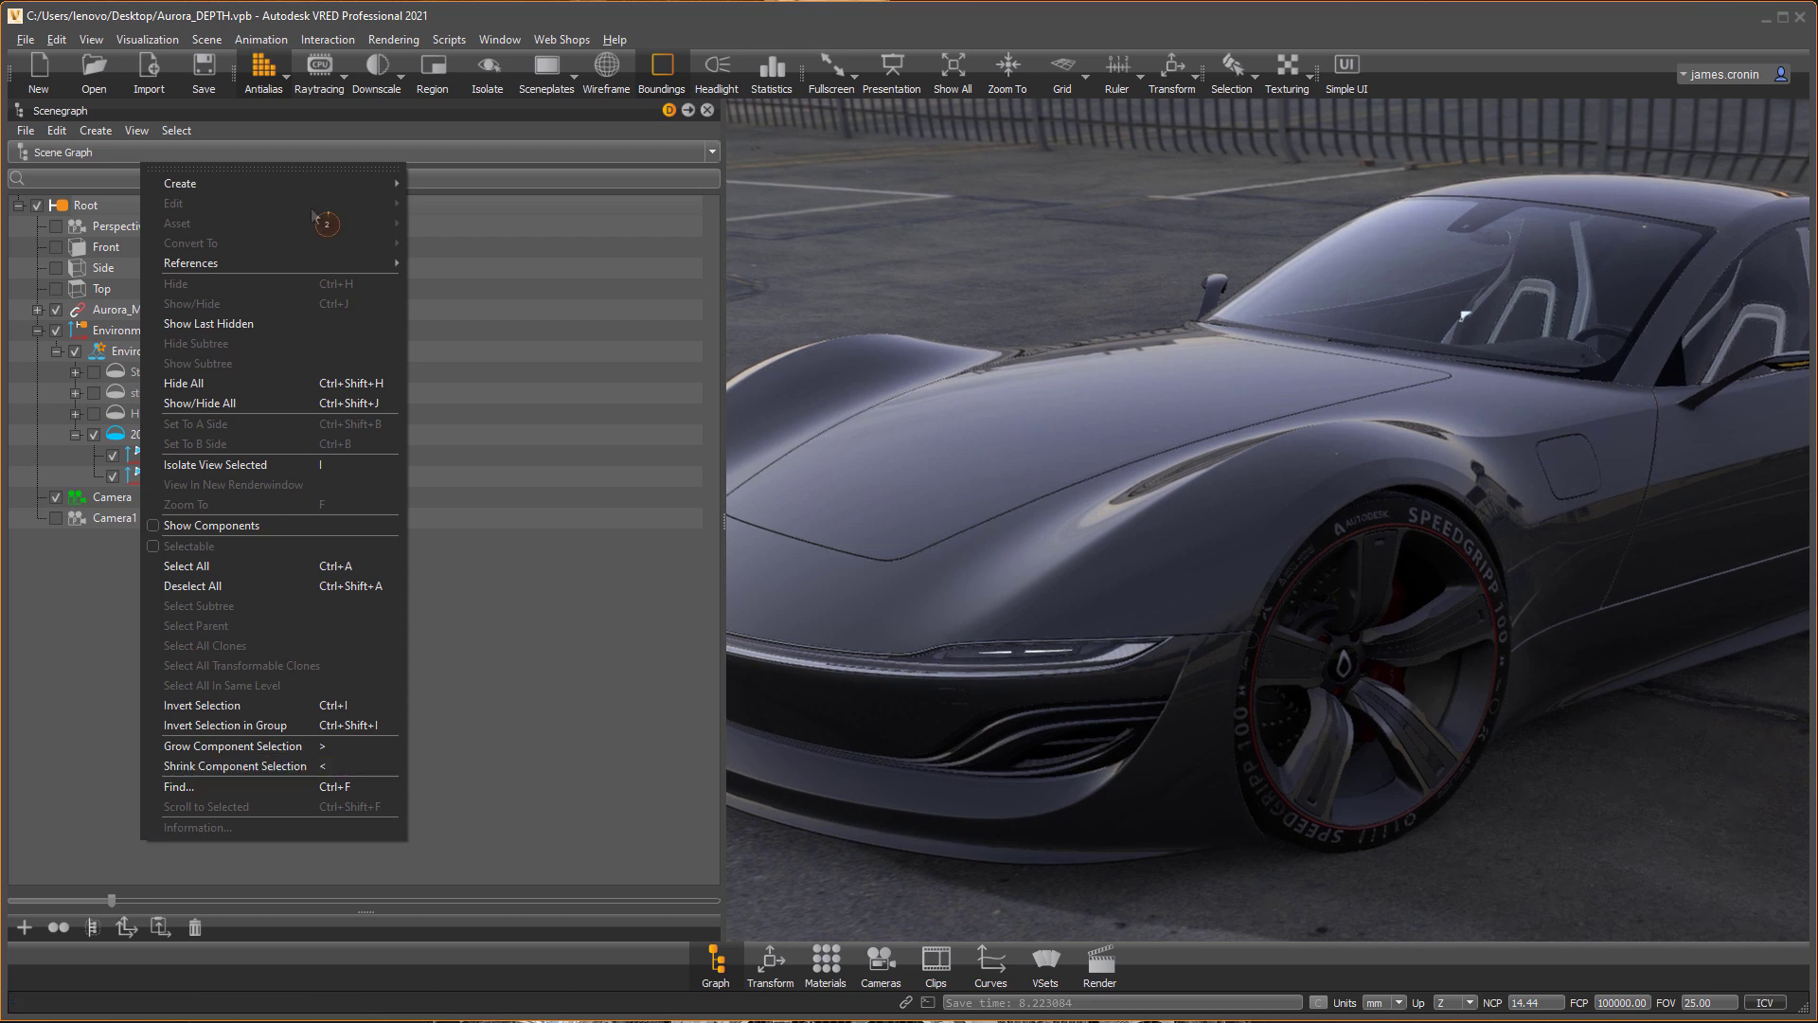
{"action": "mouse_move", "coordinate": [270, 183]}
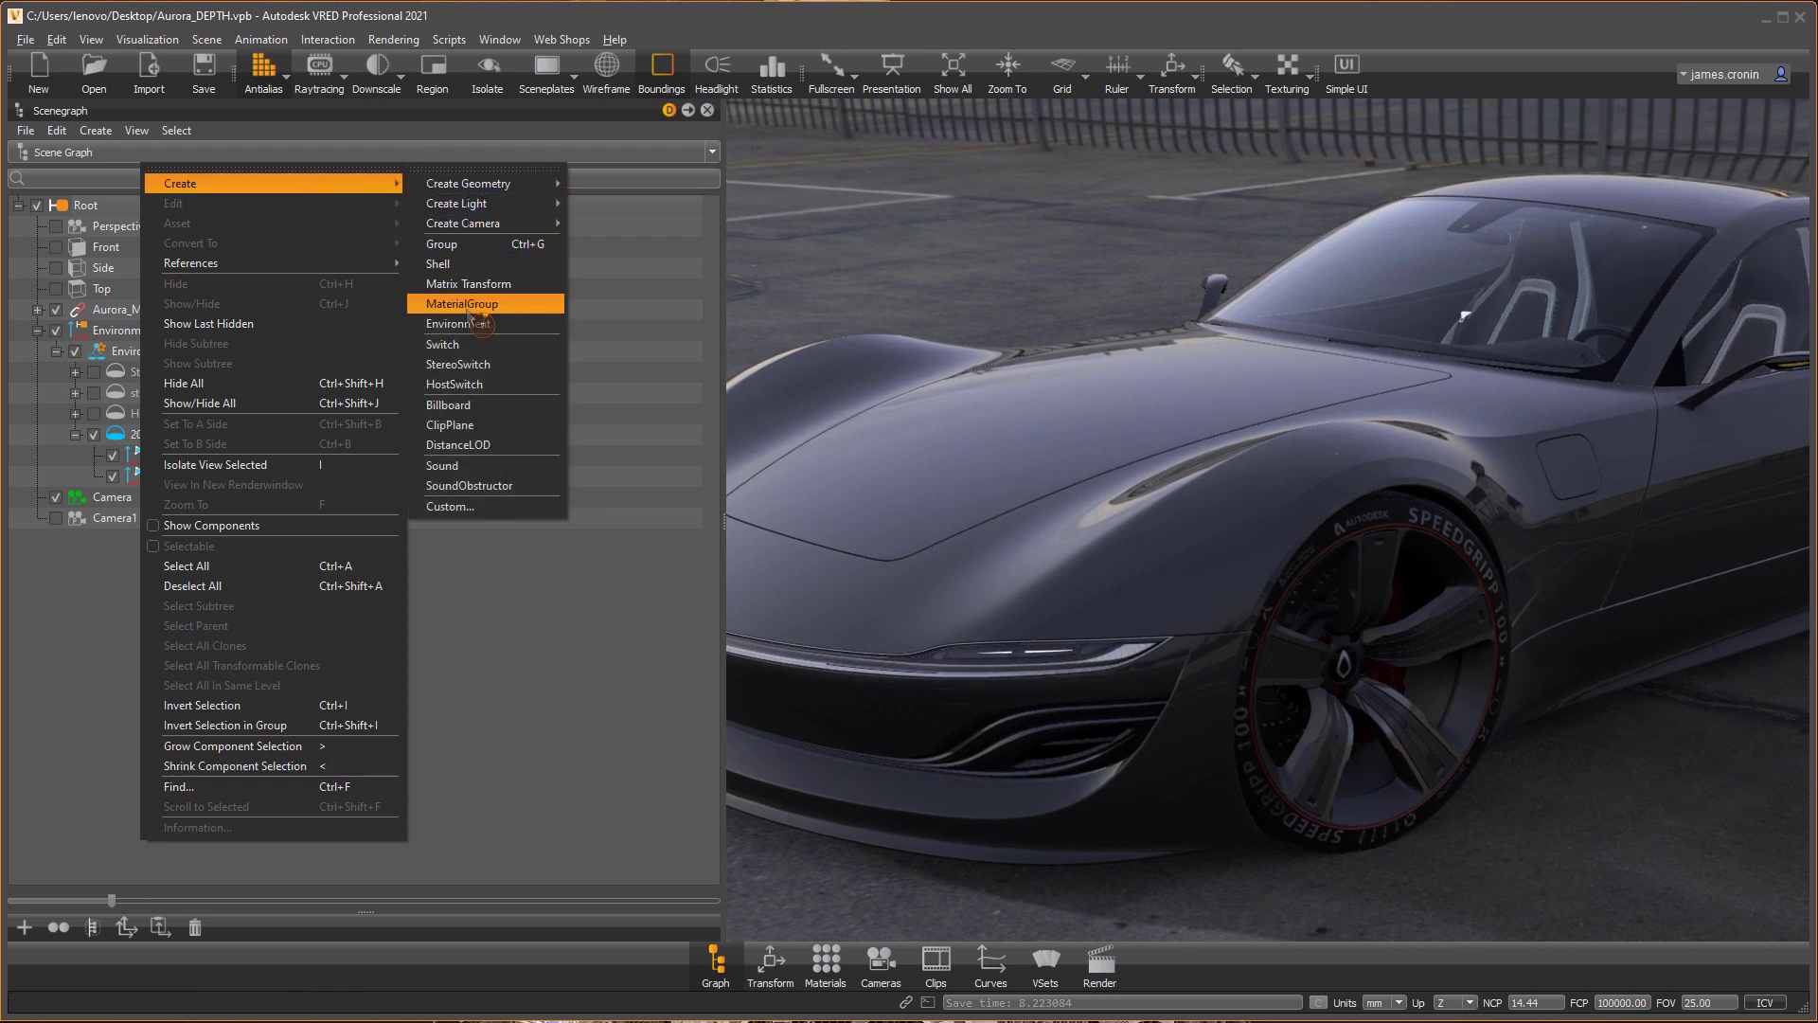
{"action": "left_click", "coordinate": [461, 303]}
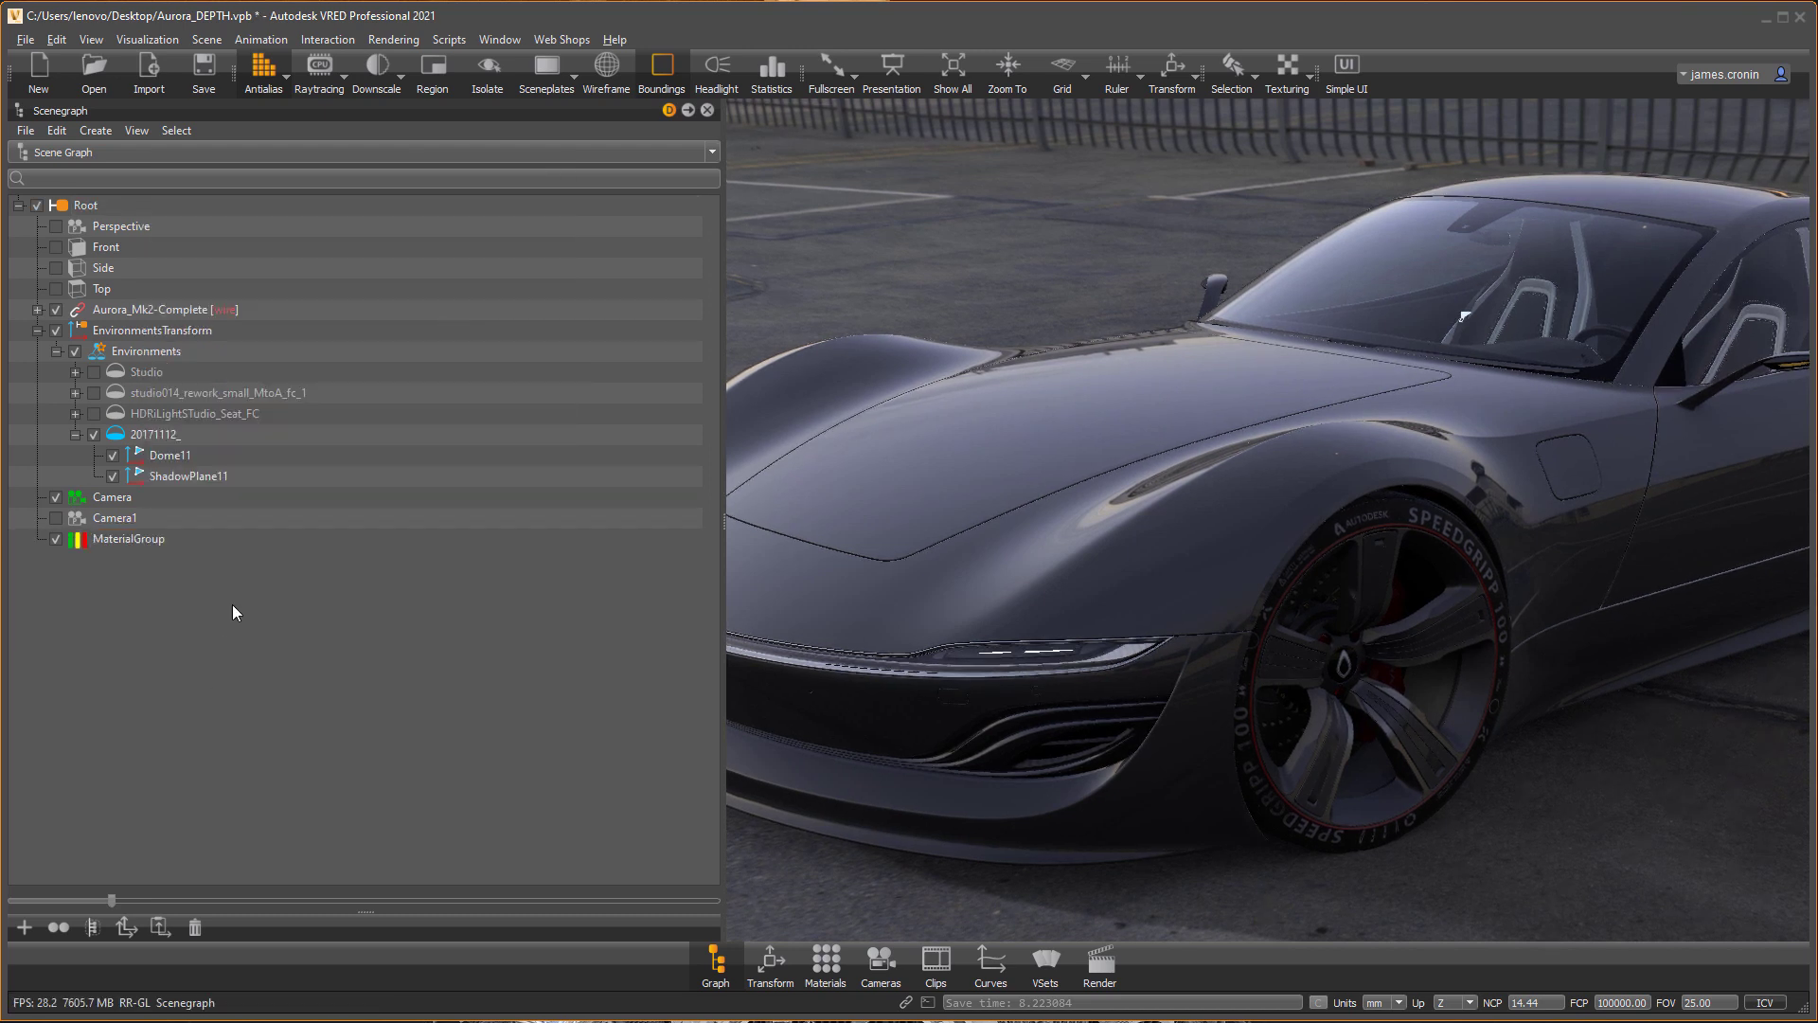
Move Aurora_Mk2-Complete and EnvironmentsTransform into the MaterialGroup node.
{"action": "left_click", "coordinate": [114, 542]}
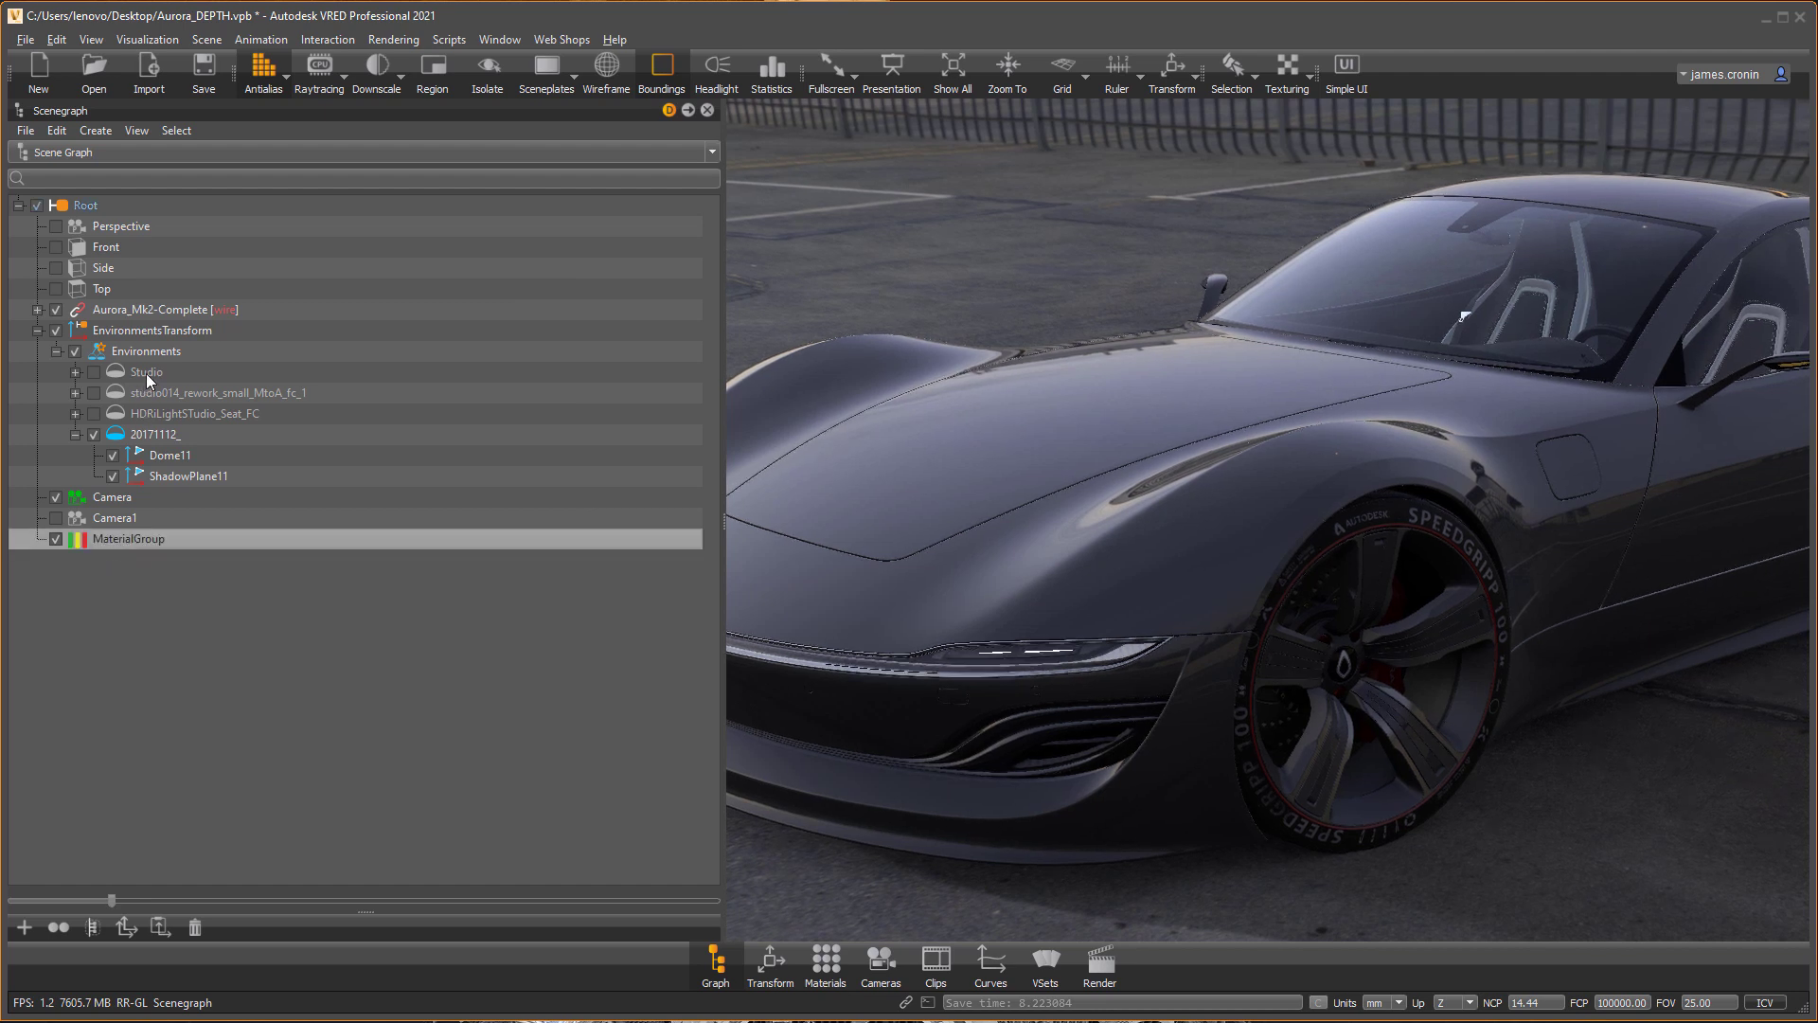
{"action": "left_click", "coordinate": [167, 332]}
{"action": "left_click", "coordinate": [173, 312], "text": "ctrl"}
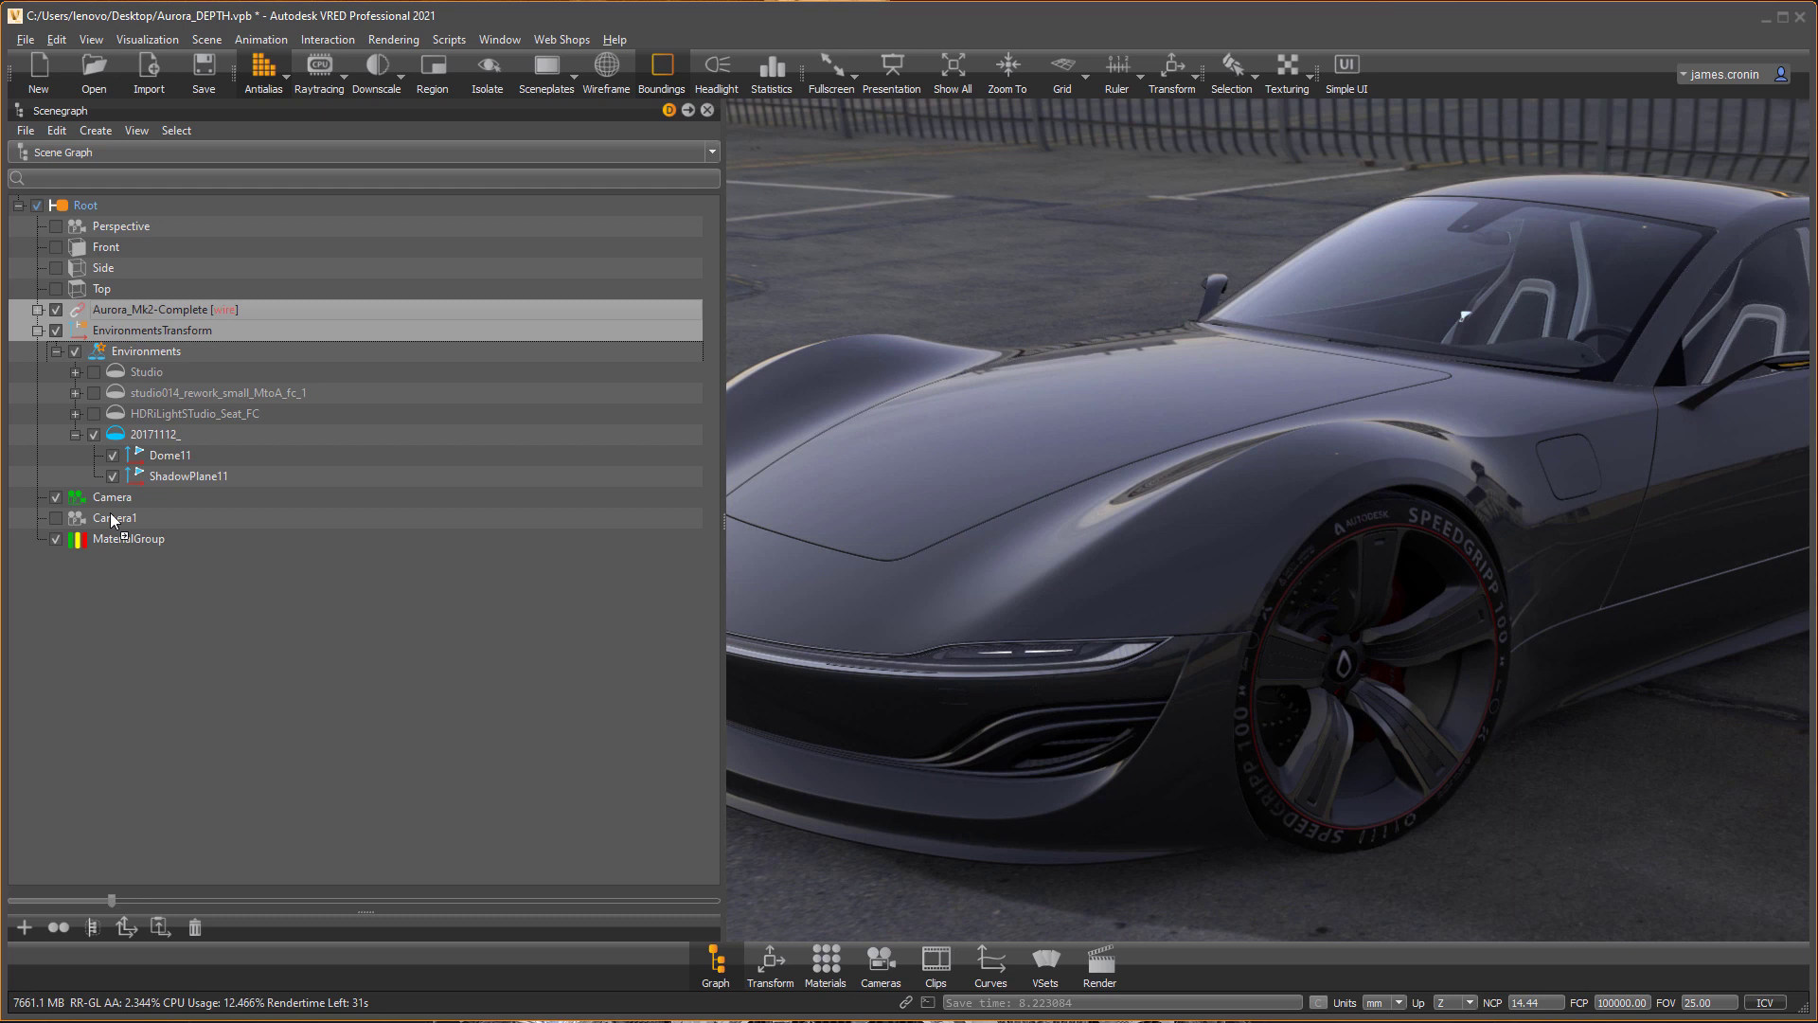
{"action": "left_click_drag", "start_coordinate": [115, 541], "coordinate": [118, 540]}
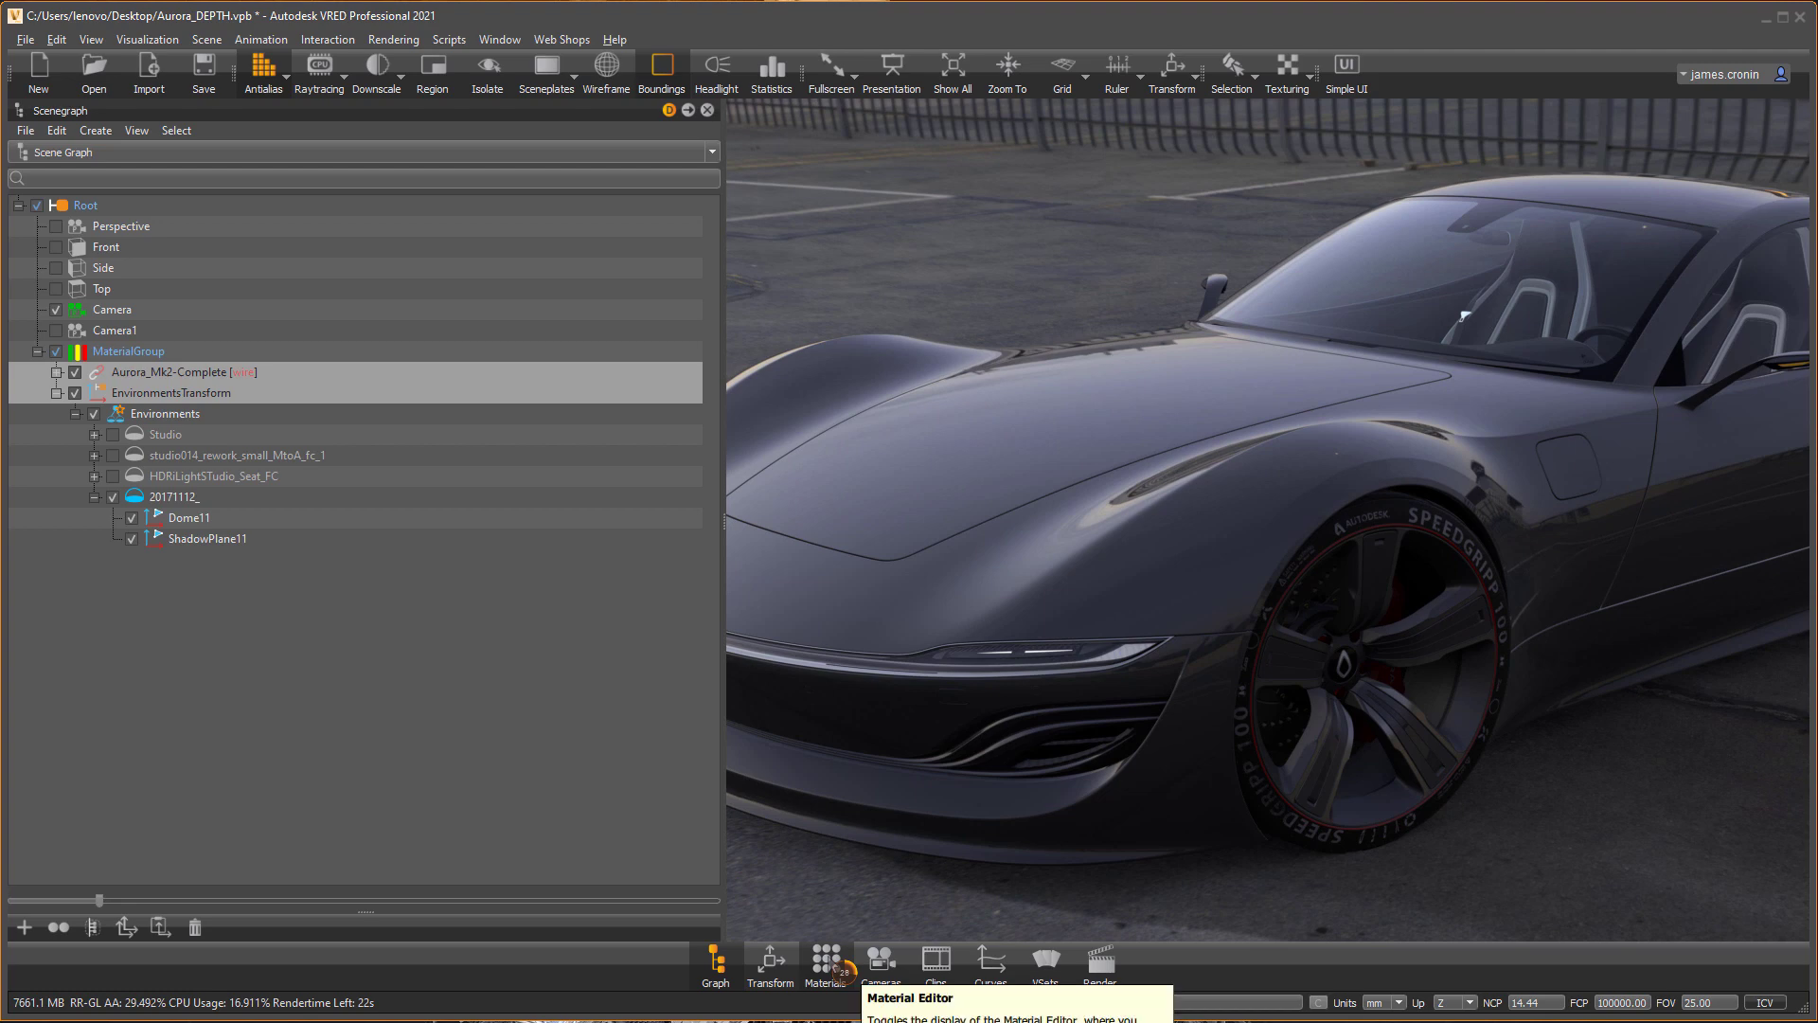
Create a new plain plastic material, Plastic1, and assign it to the MaterialGroup node.
{"action": "left_click", "coordinate": [824, 963]}
{"action": "left_click_drag", "start_coordinate": [1491, 171], "coordinate": [1303, 157]}
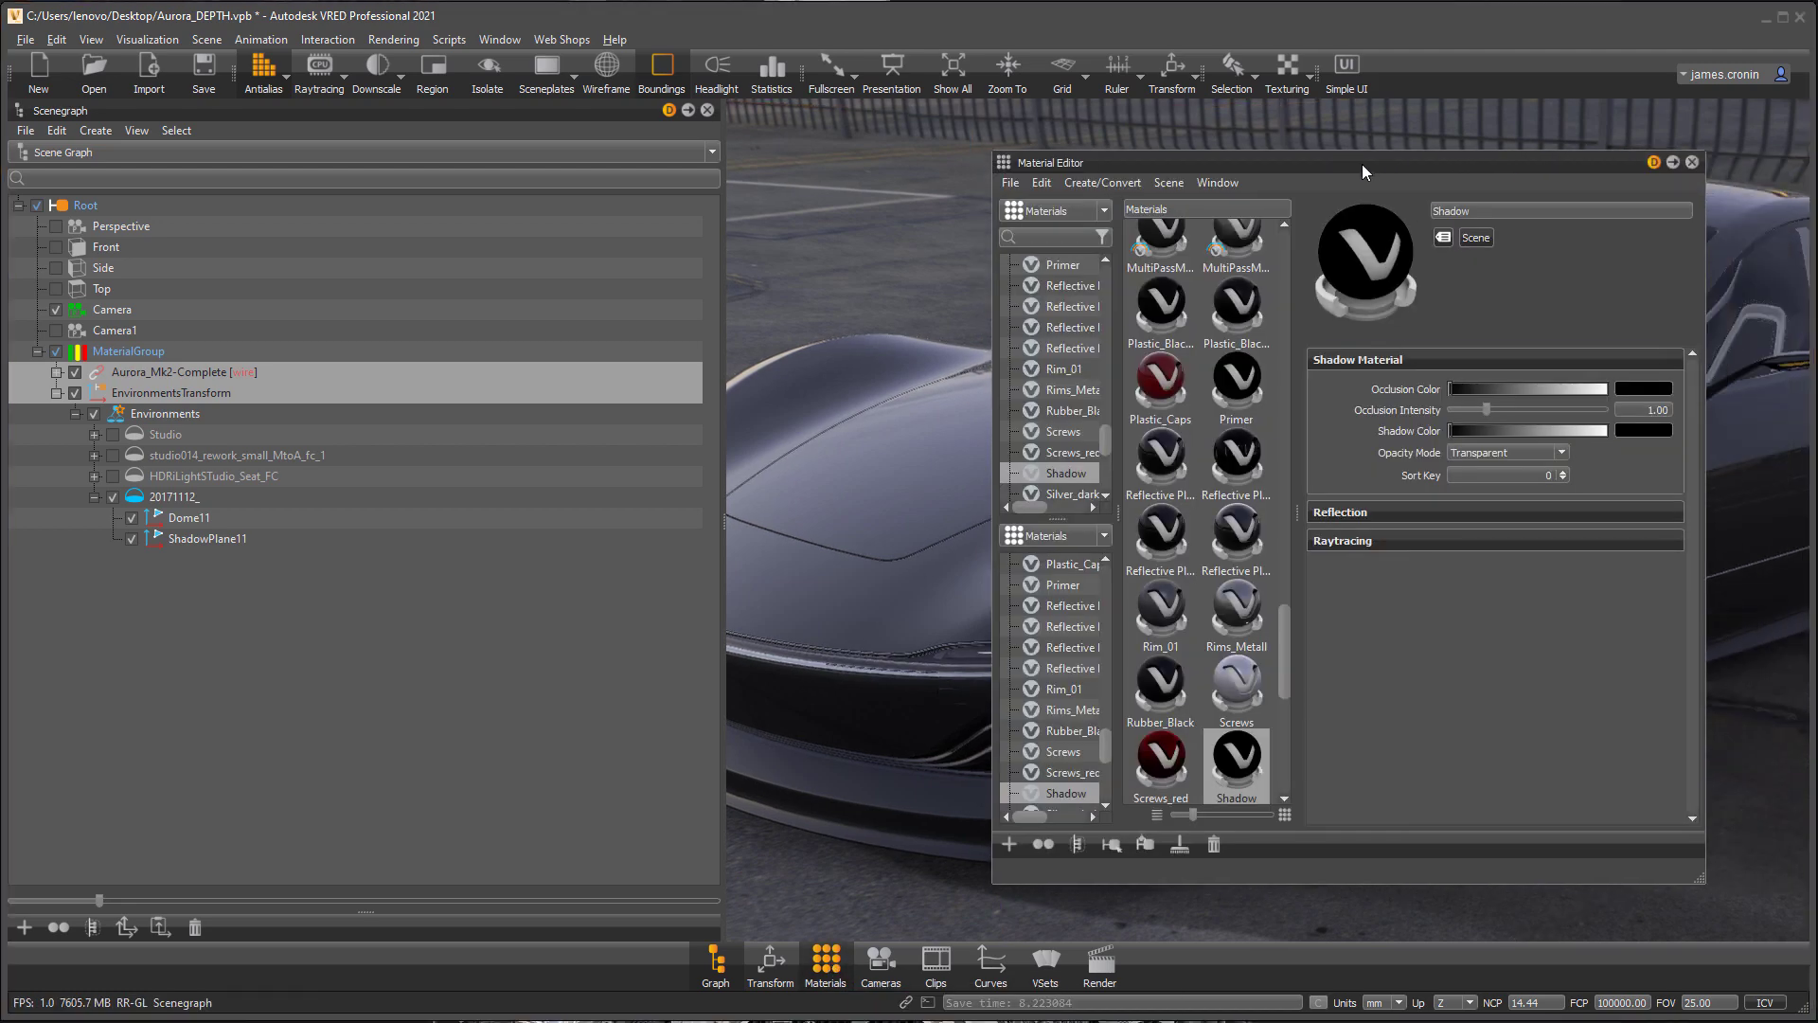
{"action": "right_click", "coordinate": [1092, 372]}
{"action": "mouse_move", "coordinate": [1140, 381]}
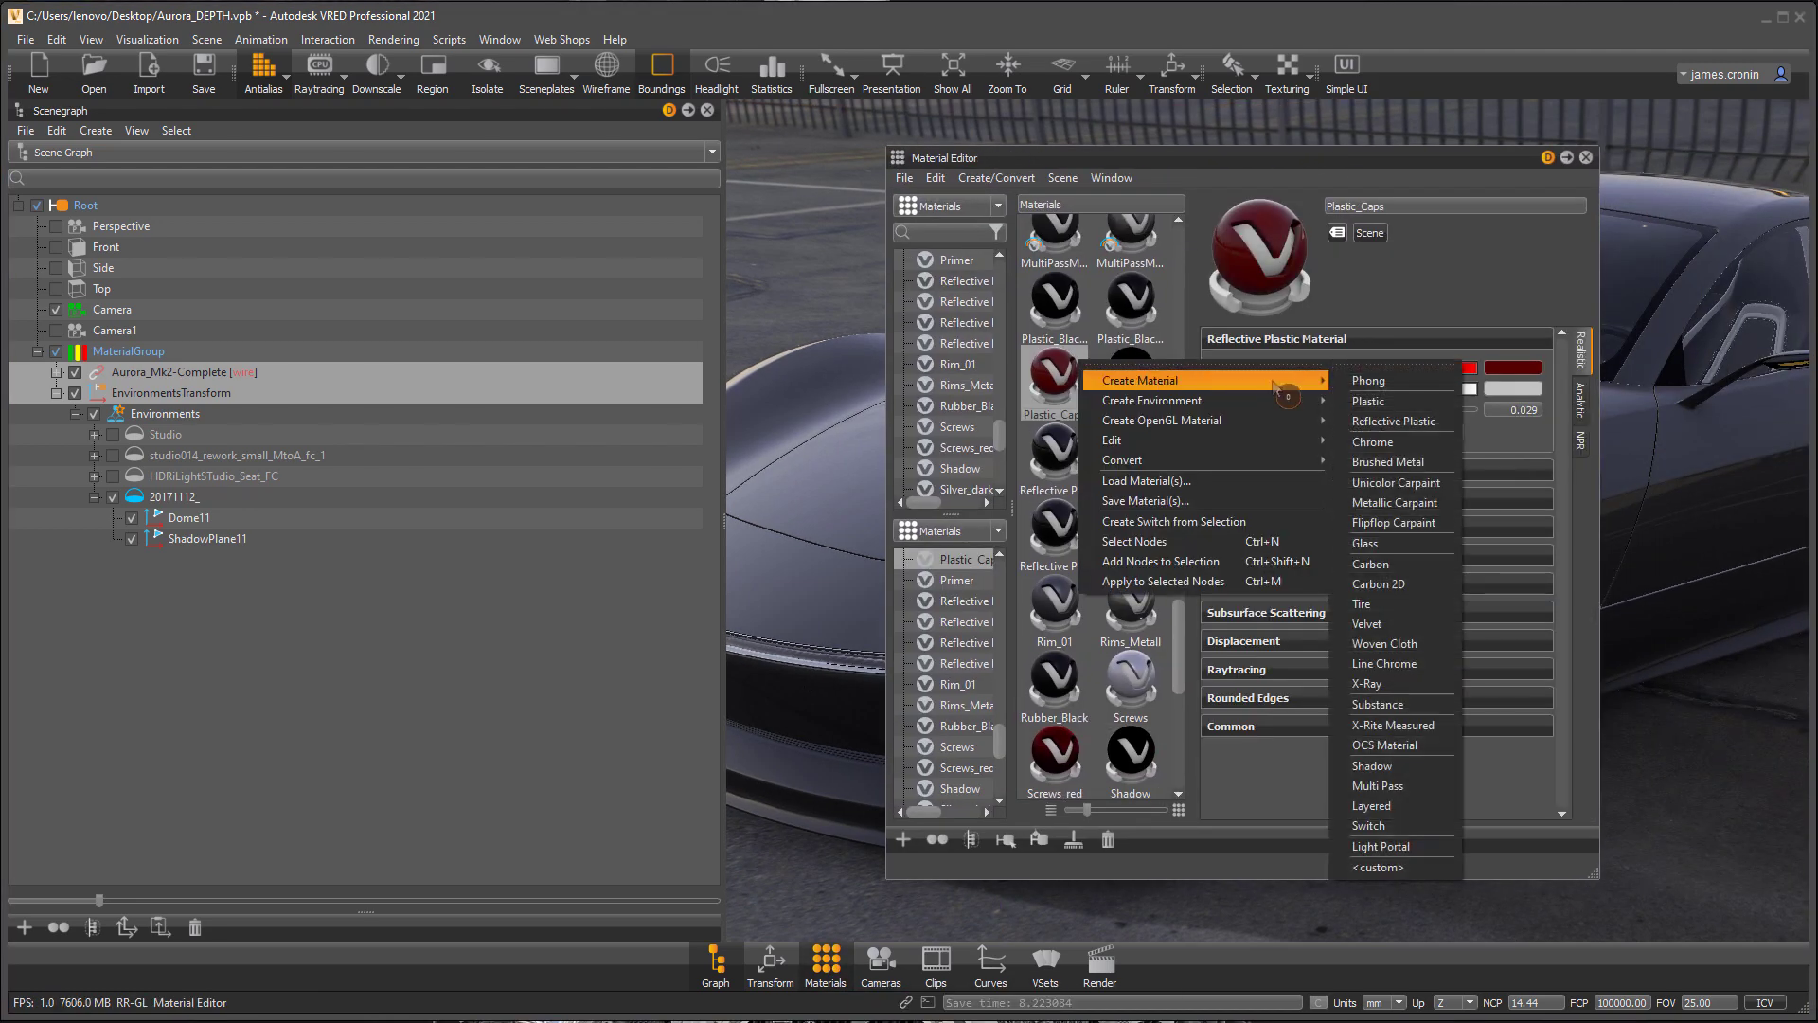
{"action": "left_click", "coordinate": [1385, 402]}
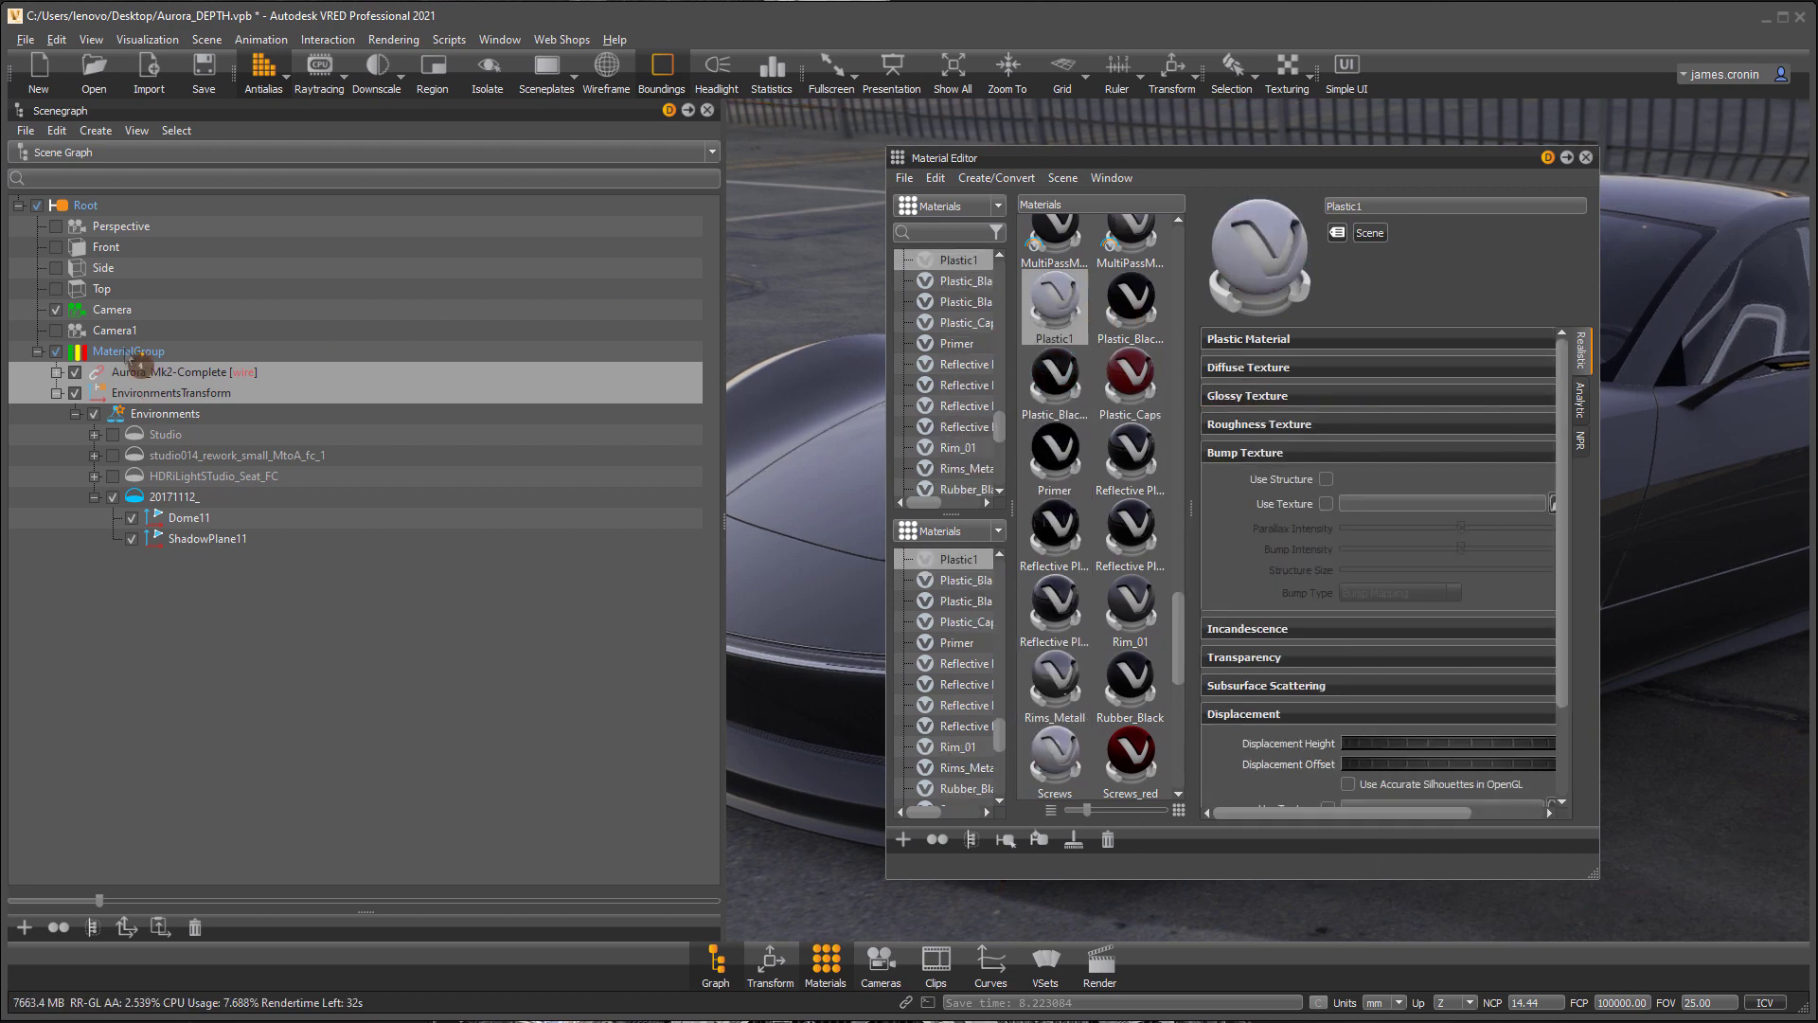
{"action": "left_click", "coordinate": [142, 350]}
{"action": "left_click_drag", "start_coordinate": [1054, 302], "coordinate": [119, 359]}
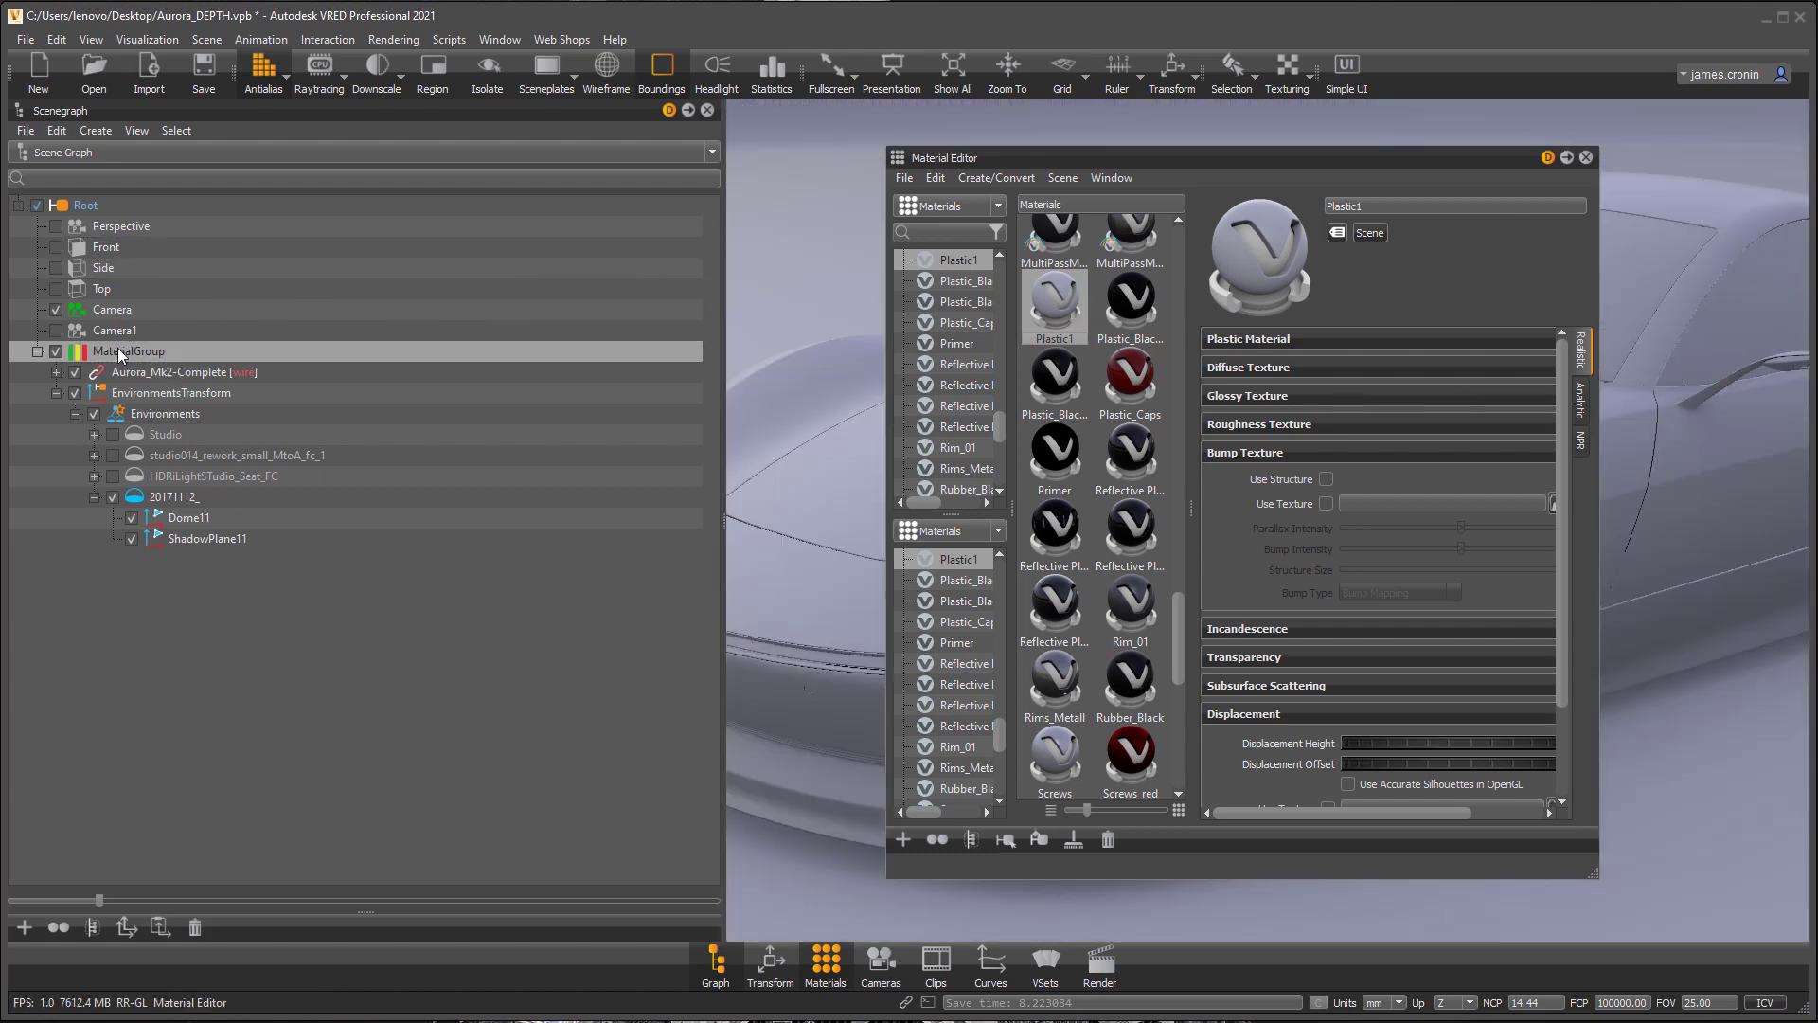
{"action": "left_click", "coordinate": [1587, 157]}
{"action": "scroll", "coordinate": [1294, 316], "scroll_direction": "down", "scroll_amount": 5}
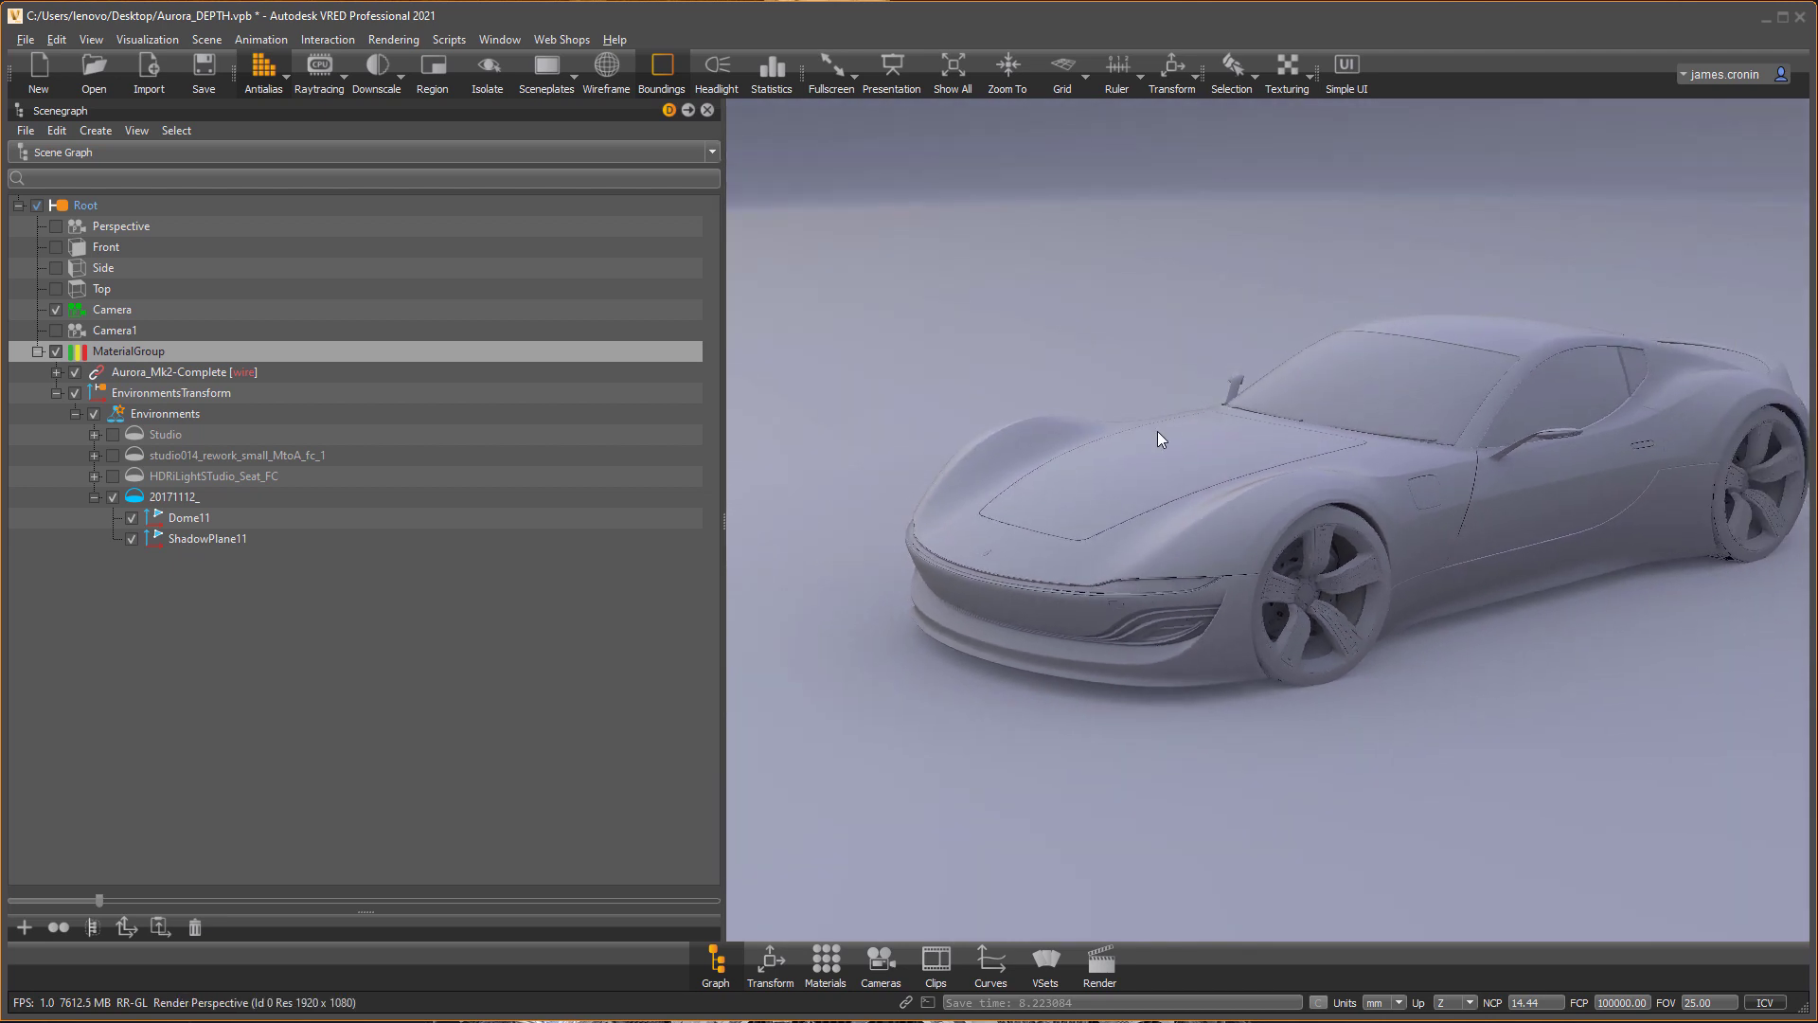
Orbit to view the whole car and leave the MaterialGroup clay override switched on.
{"action": "left_click_drag", "start_coordinate": [1429, 450], "coordinate": [1562, 480]}
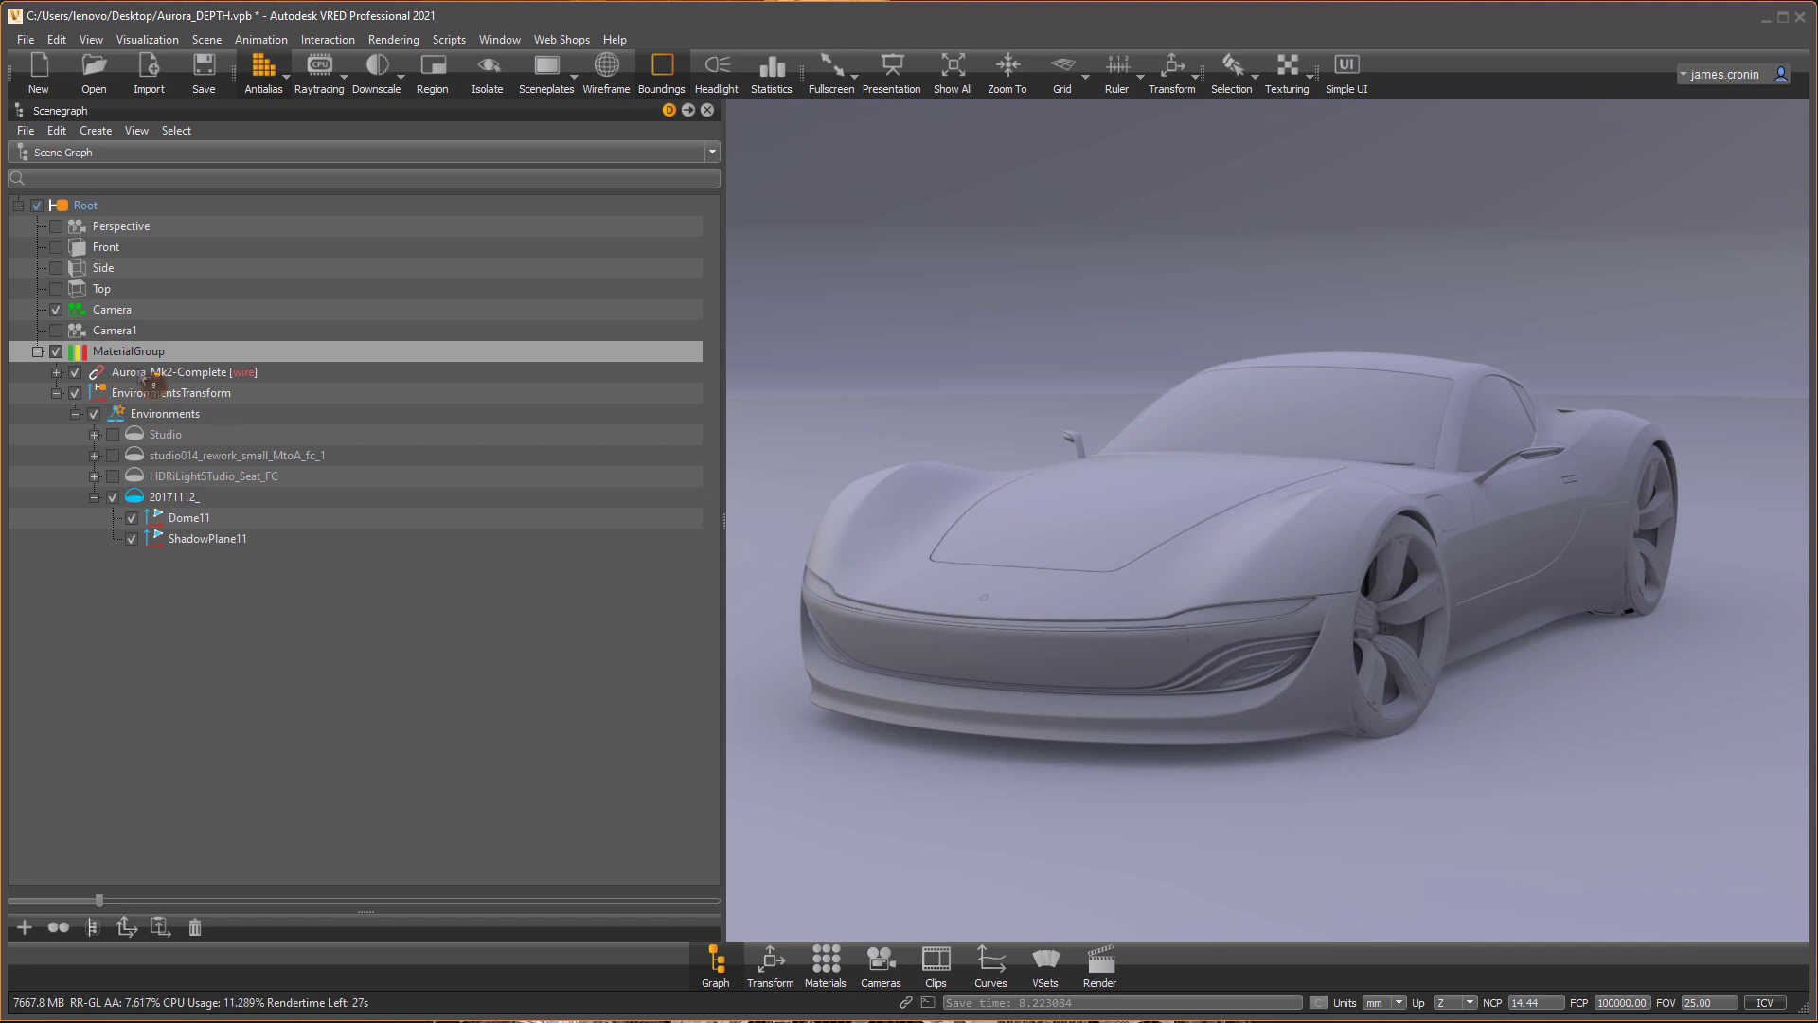
{"action": "left_click", "coordinate": [55, 392]}
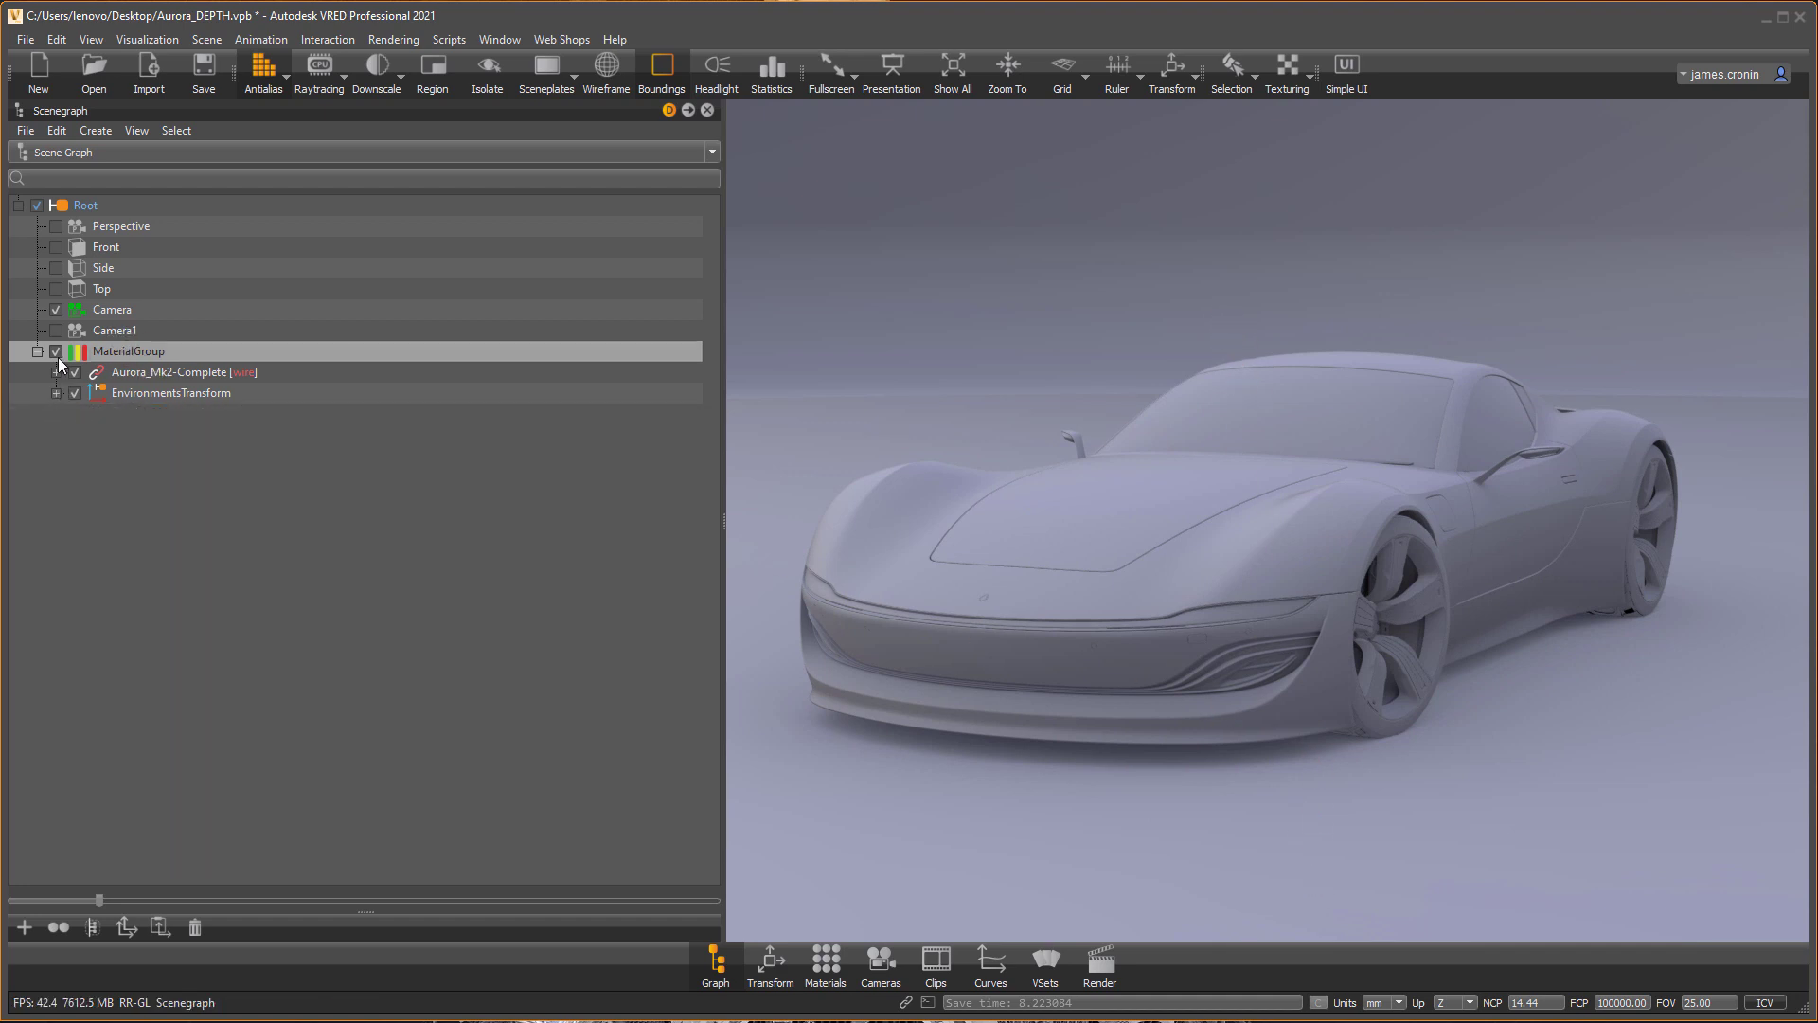
{"action": "left_click", "coordinate": [55, 350]}
{"action": "left_click", "coordinate": [55, 350]}
{"action": "left_click", "coordinate": [55, 349]}
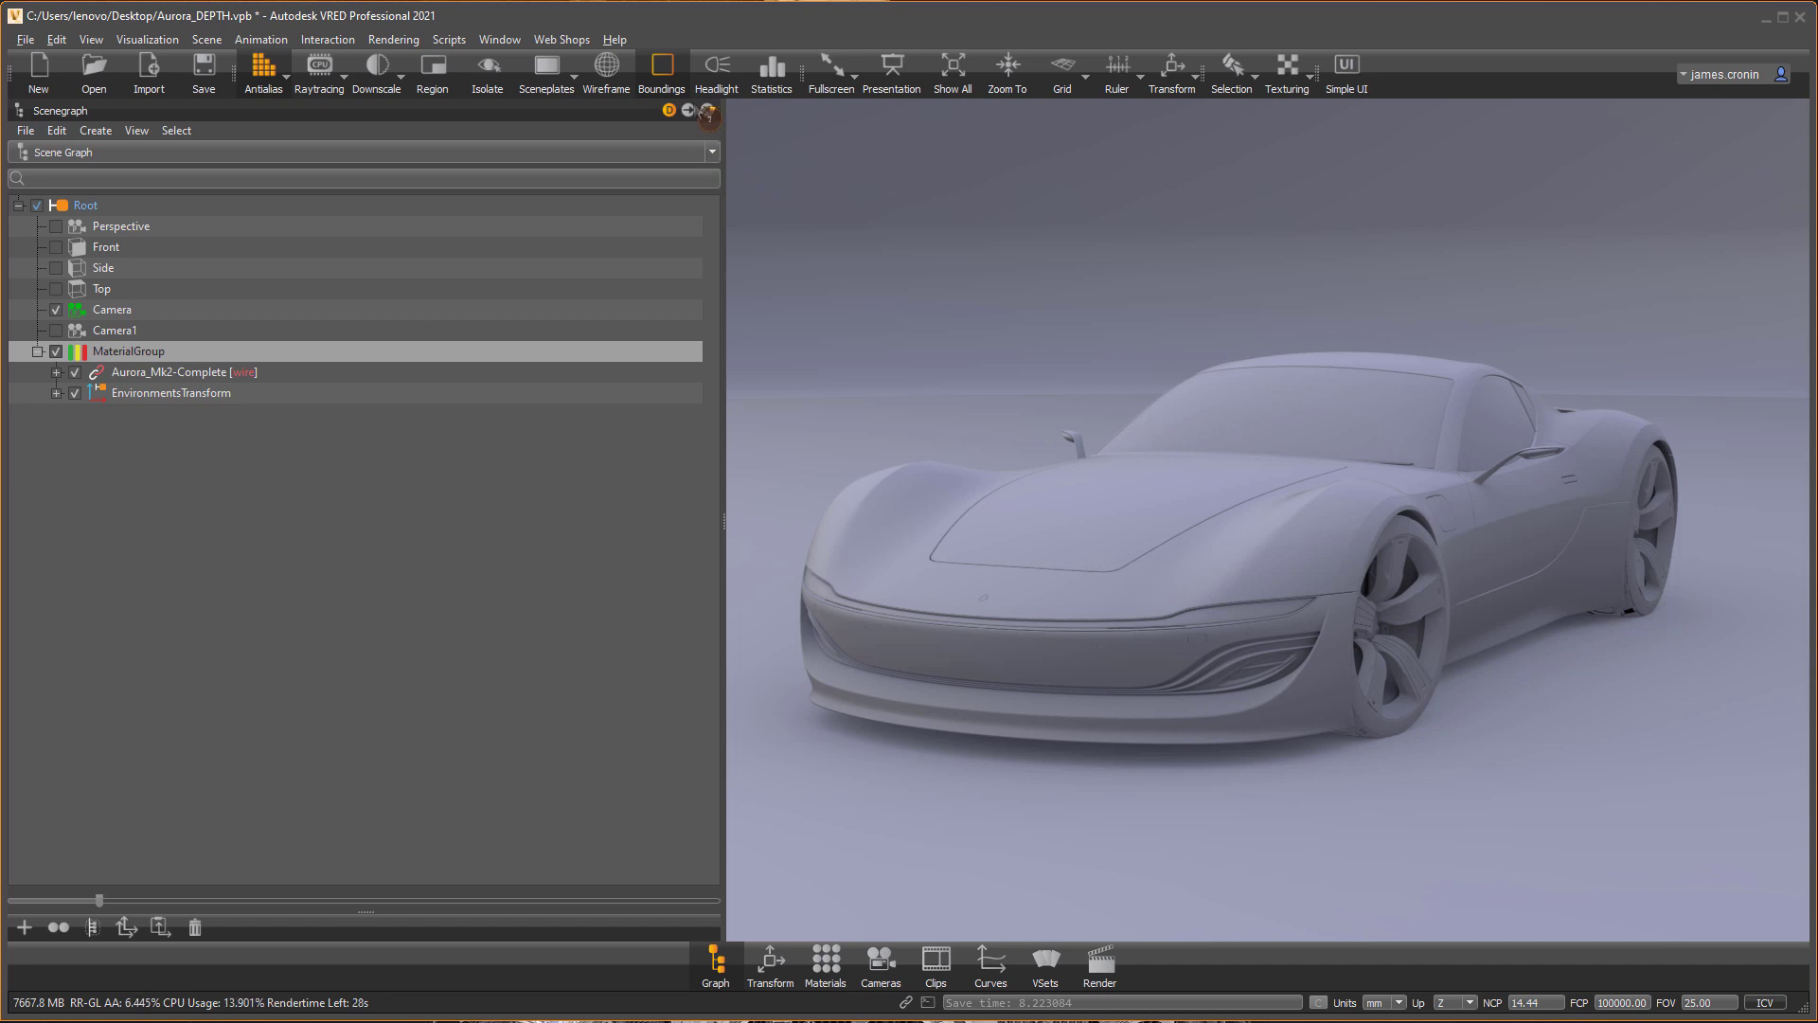
Close the Scenegraph and switch the viewport to Non Photorealistic Rendering, adjusting the camera angle.
{"action": "left_click", "coordinate": [708, 110]}
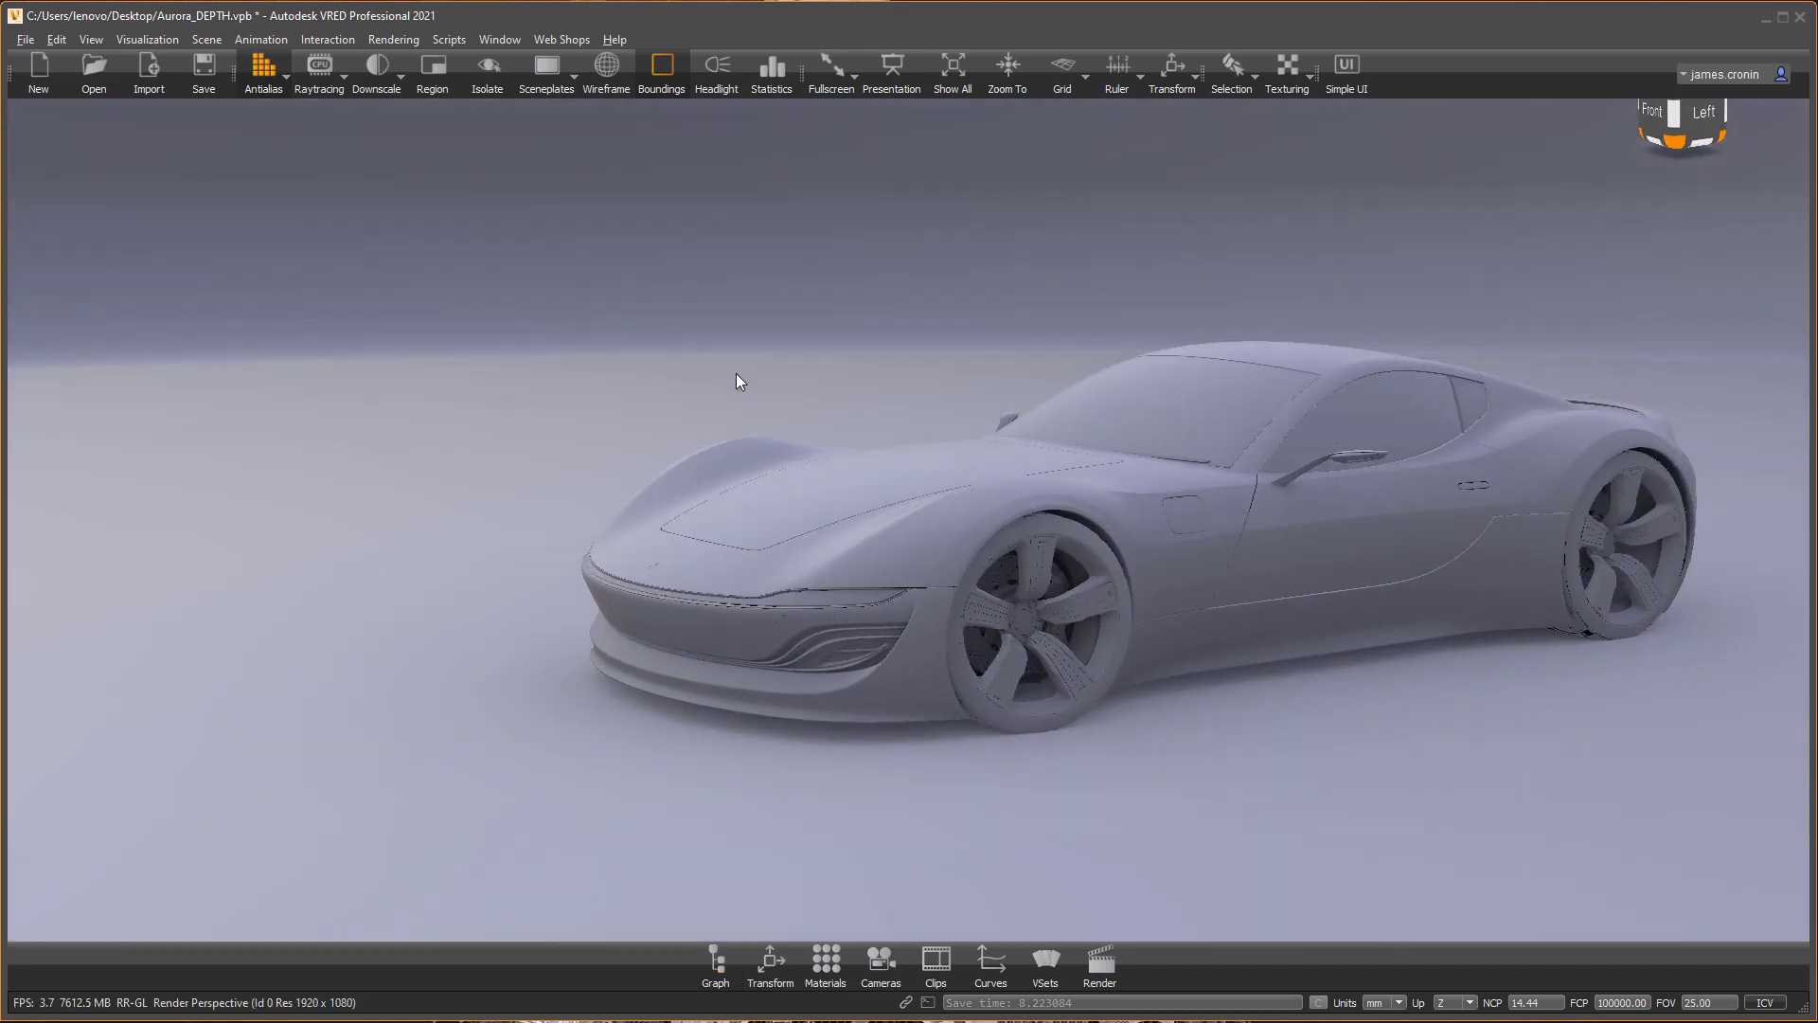
{"action": "mouse_move", "coordinate": [1126, 321]}
{"action": "left_mouse_down"}
{"action": "mouse_move", "coordinate": [1083, 444]}
{"action": "mouse_move", "coordinate": [1241, 388]}
{"action": "left_mouse_up"}
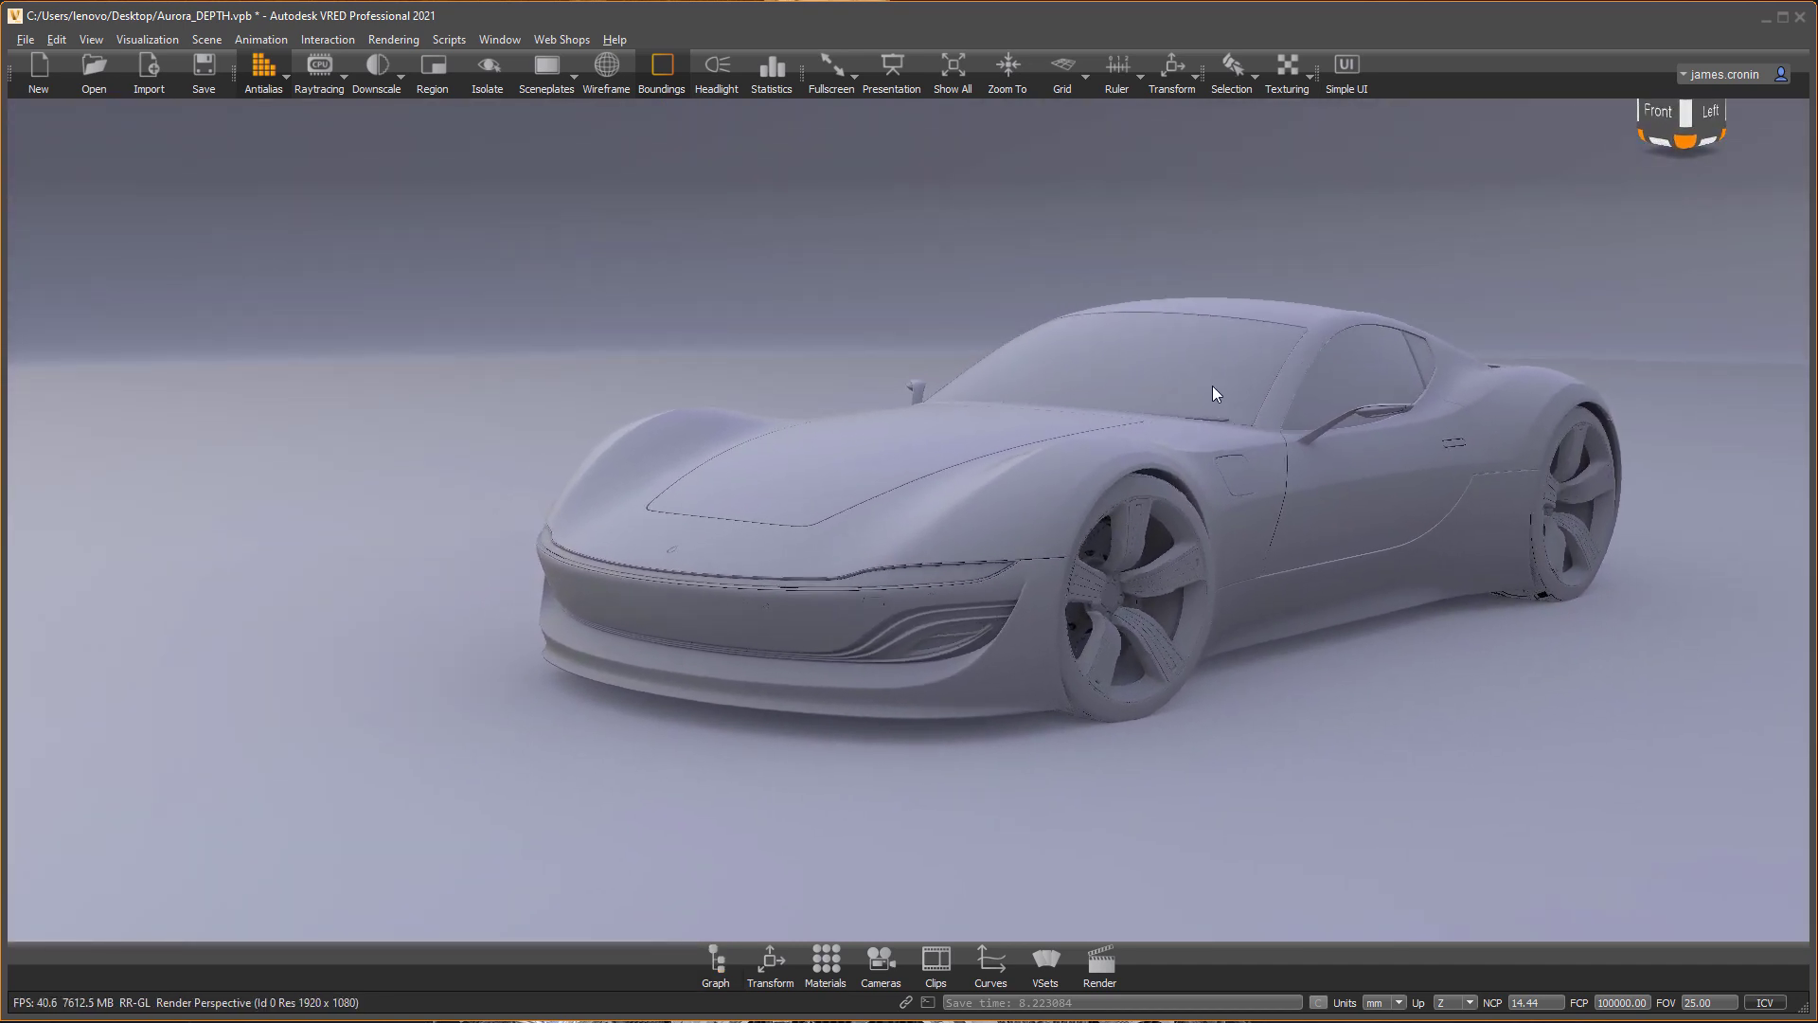
{"action": "left_click", "coordinate": [148, 38]}
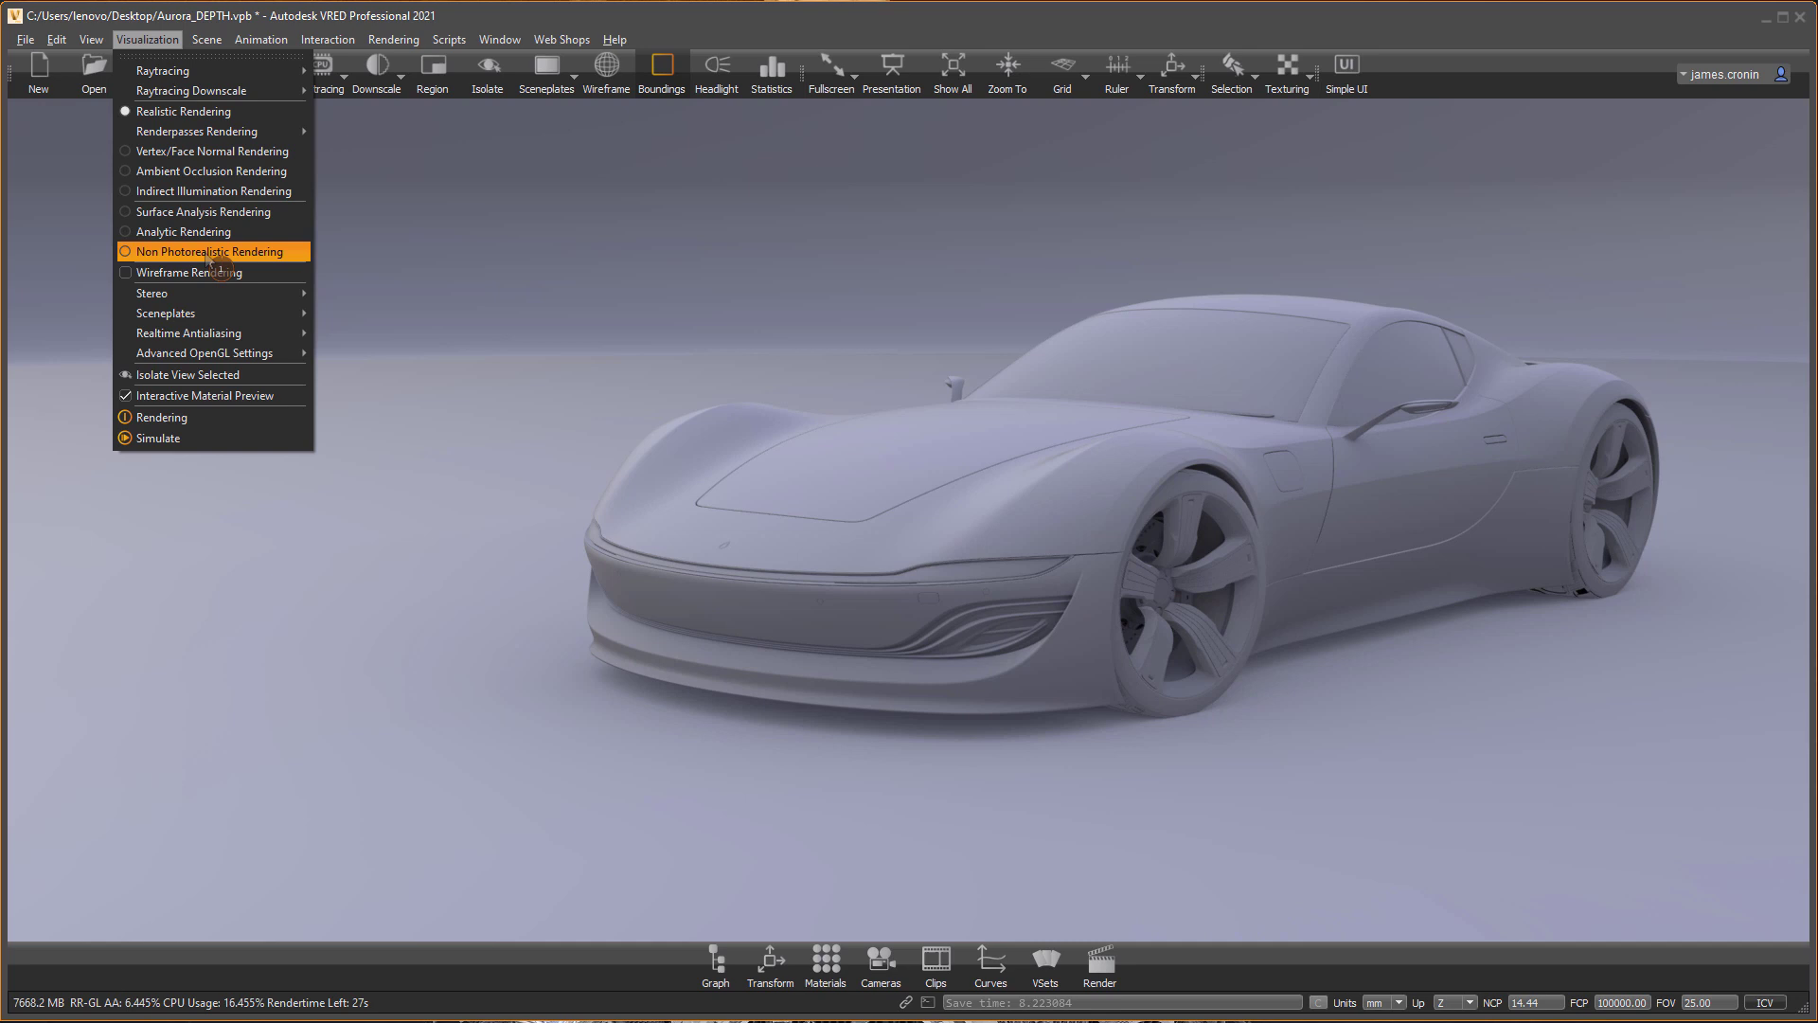
{"action": "left_click", "coordinate": [210, 251]}
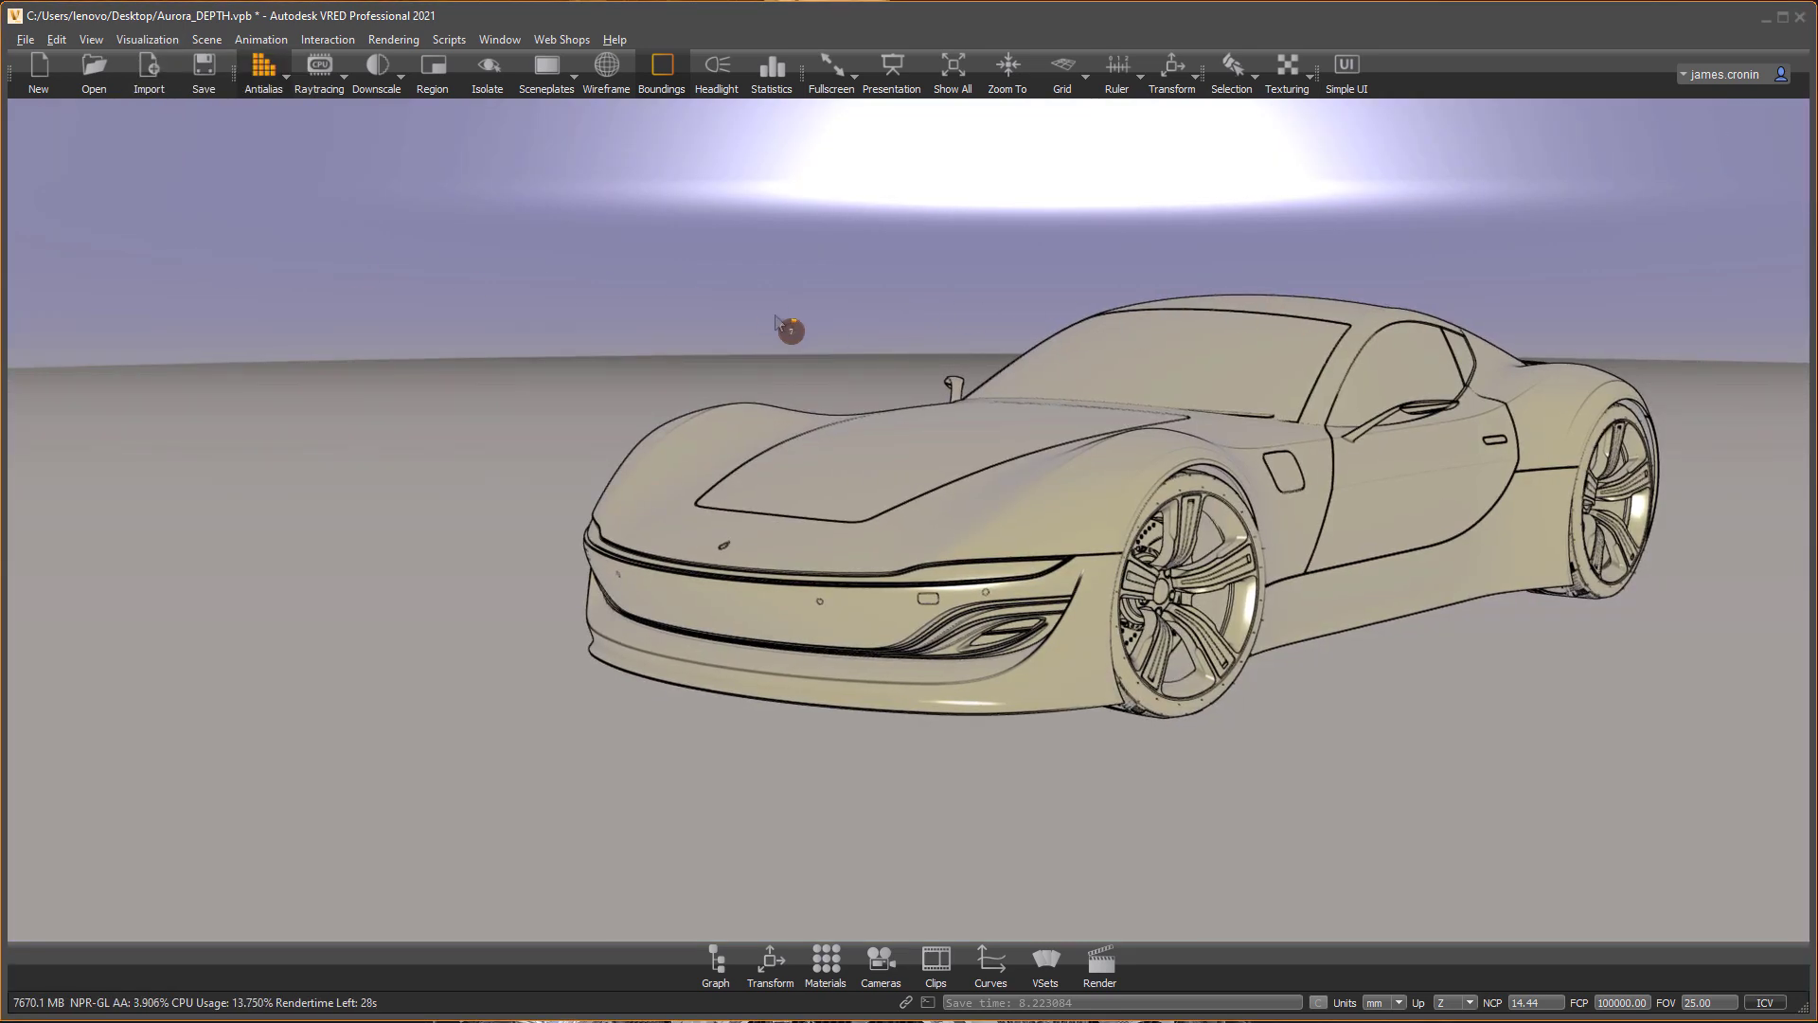
{"action": "mouse_move", "coordinate": [1277, 618]}
{"action": "left_mouse_down"}
{"action": "mouse_move", "coordinate": [1275, 570]}
{"action": "mouse_move", "coordinate": [1530, 546]}
{"action": "mouse_move", "coordinate": [1598, 492]}
{"action": "mouse_move", "coordinate": [768, 437]}
{"action": "mouse_move", "coordinate": [263, 548]}
{"action": "mouse_move", "coordinate": [586, 583]}
{"action": "mouse_move", "coordinate": [842, 534]}
{"action": "mouse_move", "coordinate": [578, 550]}
{"action": "mouse_move", "coordinate": [959, 452]}
{"action": "mouse_move", "coordinate": [930, 556]}
{"action": "mouse_move", "coordinate": [1016, 519]}
{"action": "mouse_move", "coordinate": [952, 254]}
{"action": "left_mouse_up"}
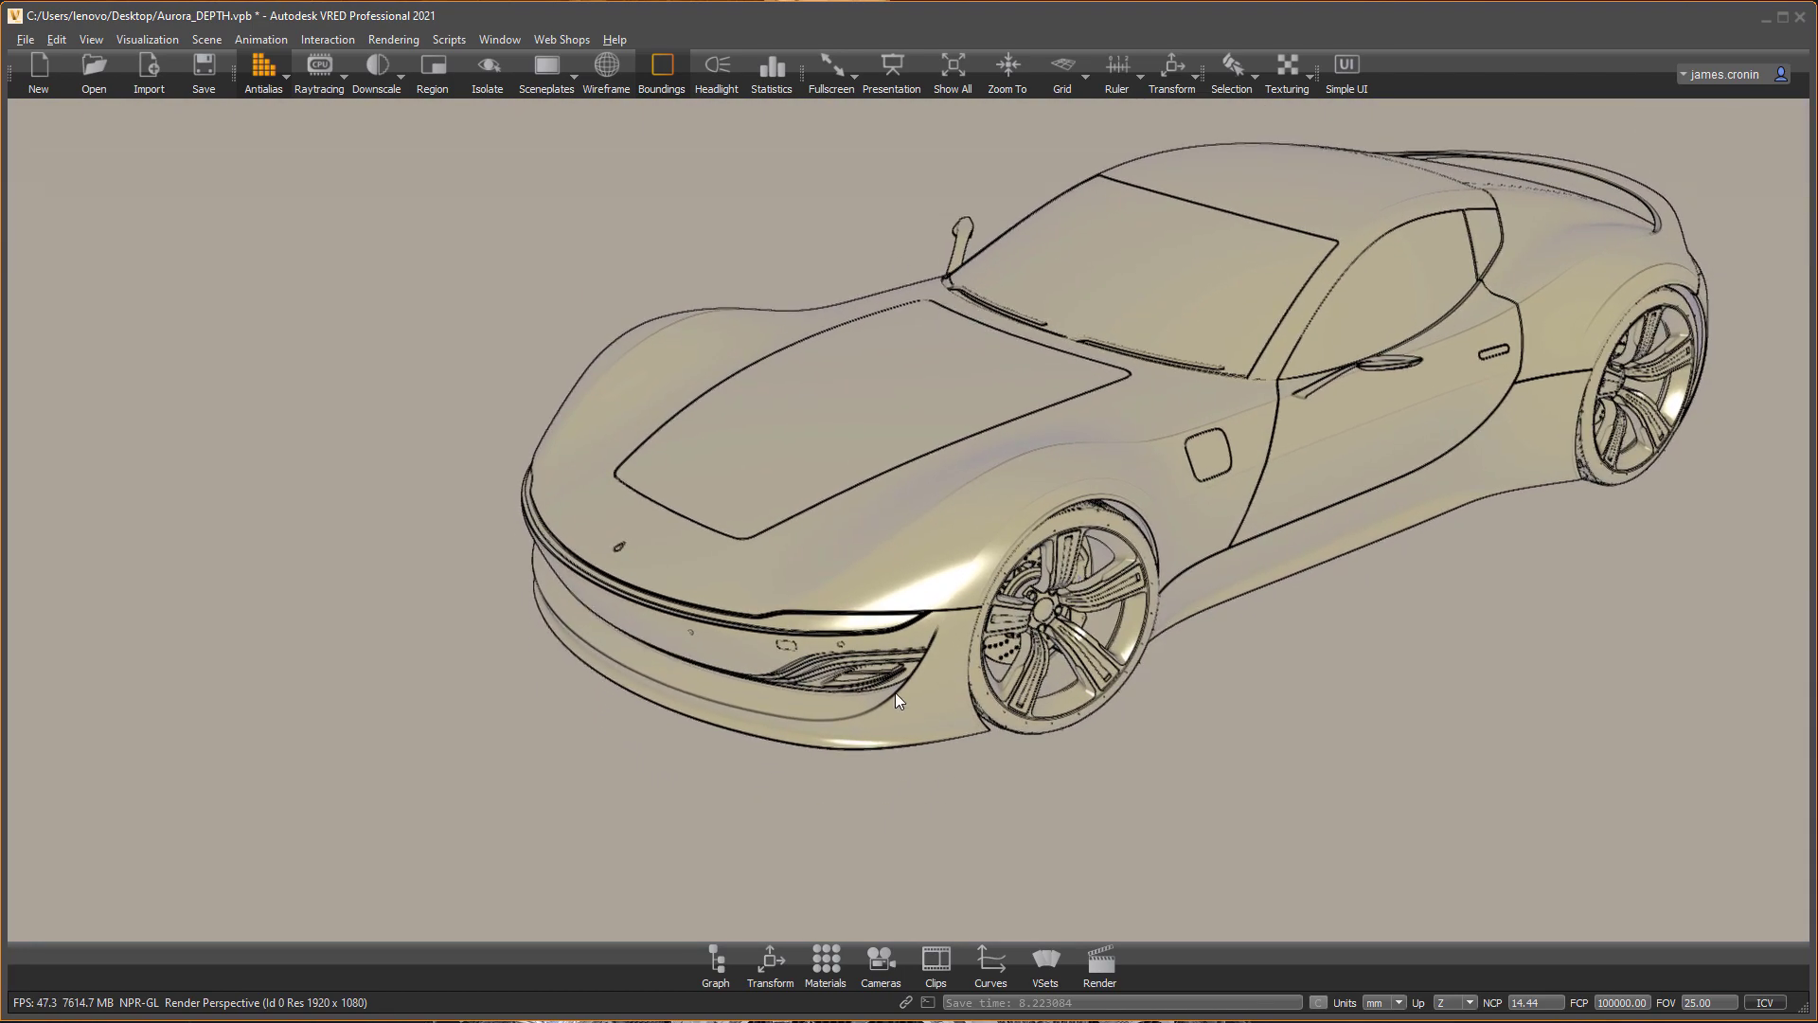
In the Material Editor, show Plastic1's NPR settings and change the cool colour to white.
{"action": "left_click_drag", "start_coordinate": [1162, 570], "coordinate": [922, 817]}
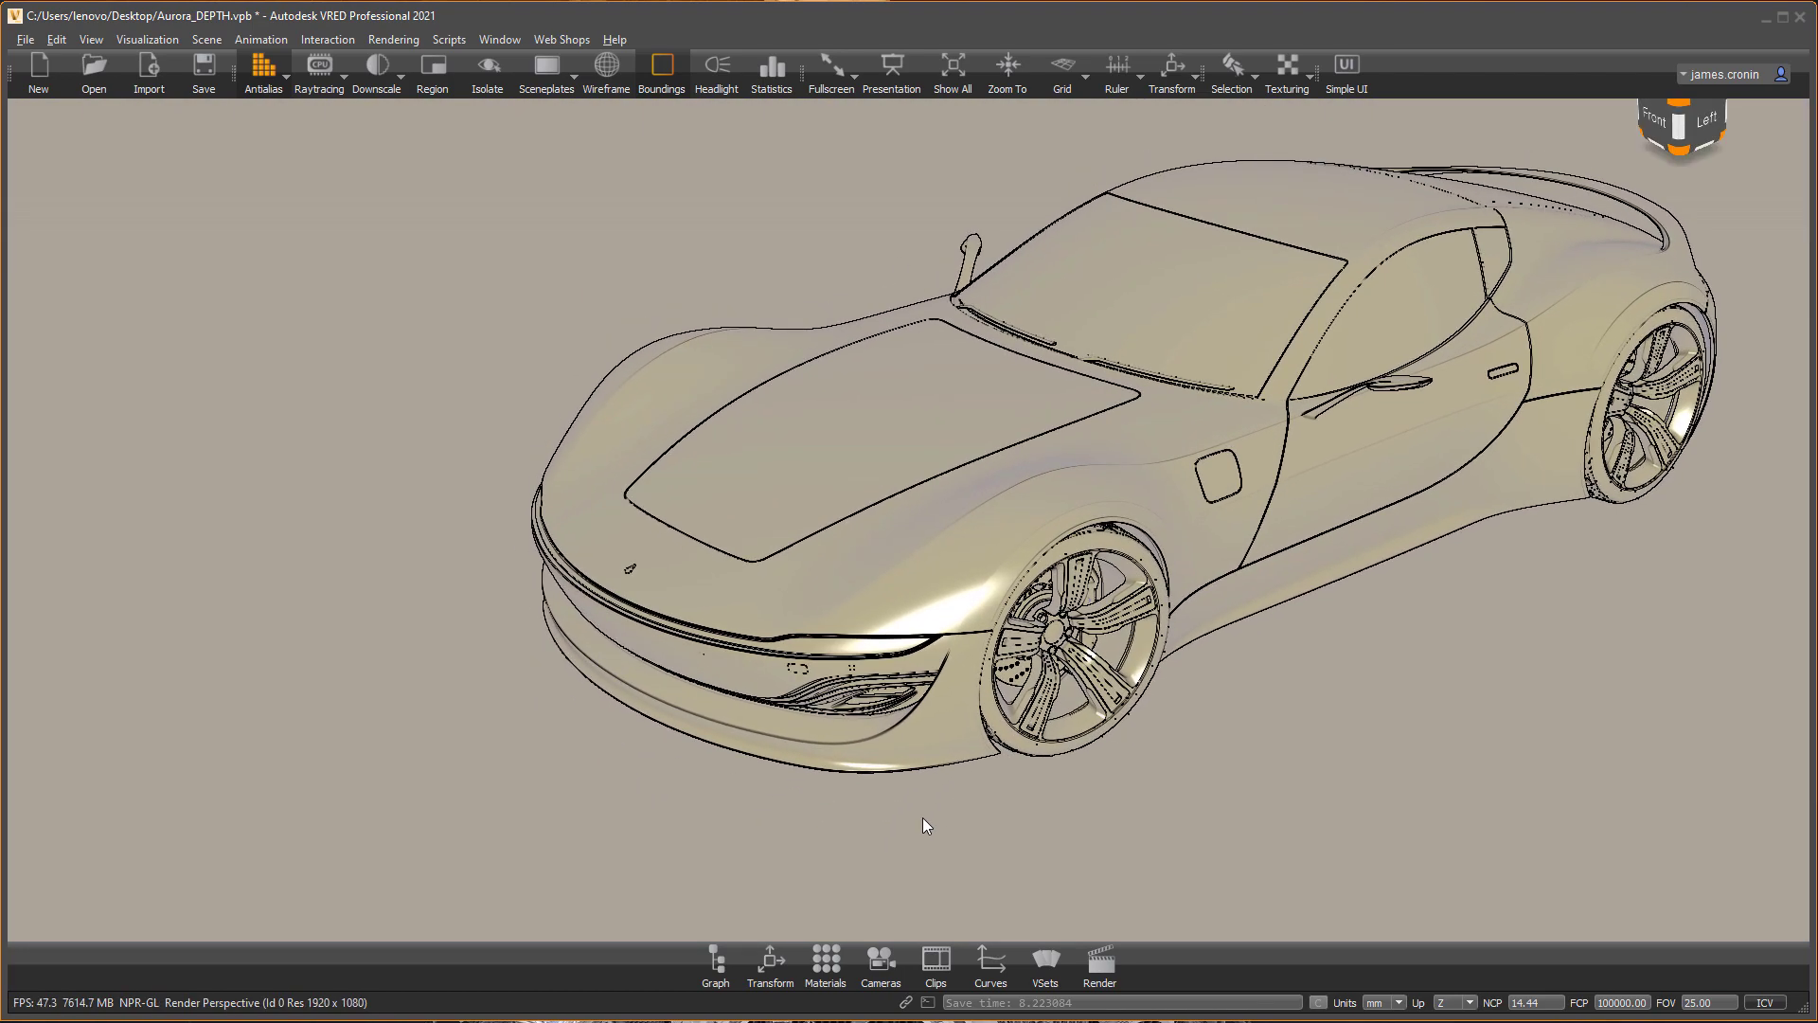
{"action": "left_click", "coordinate": [825, 960]}
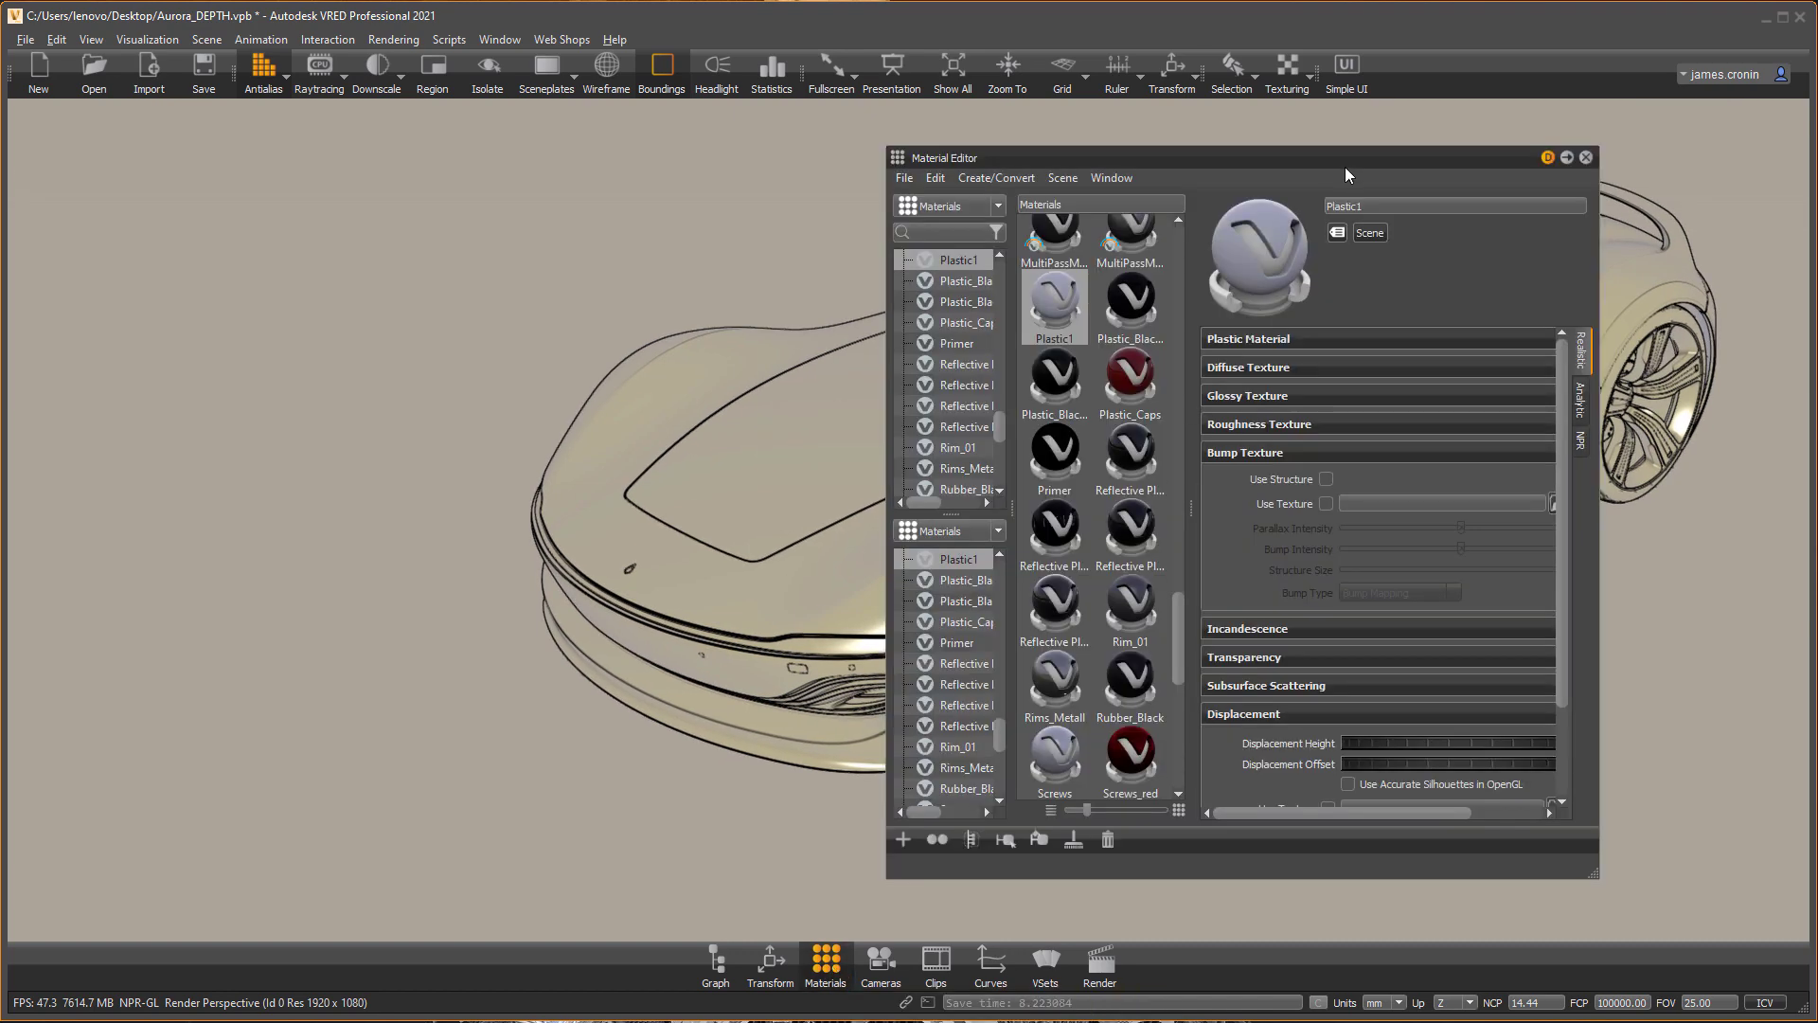
{"action": "left_click_drag", "start_coordinate": [1348, 158], "coordinate": [526, 135]}
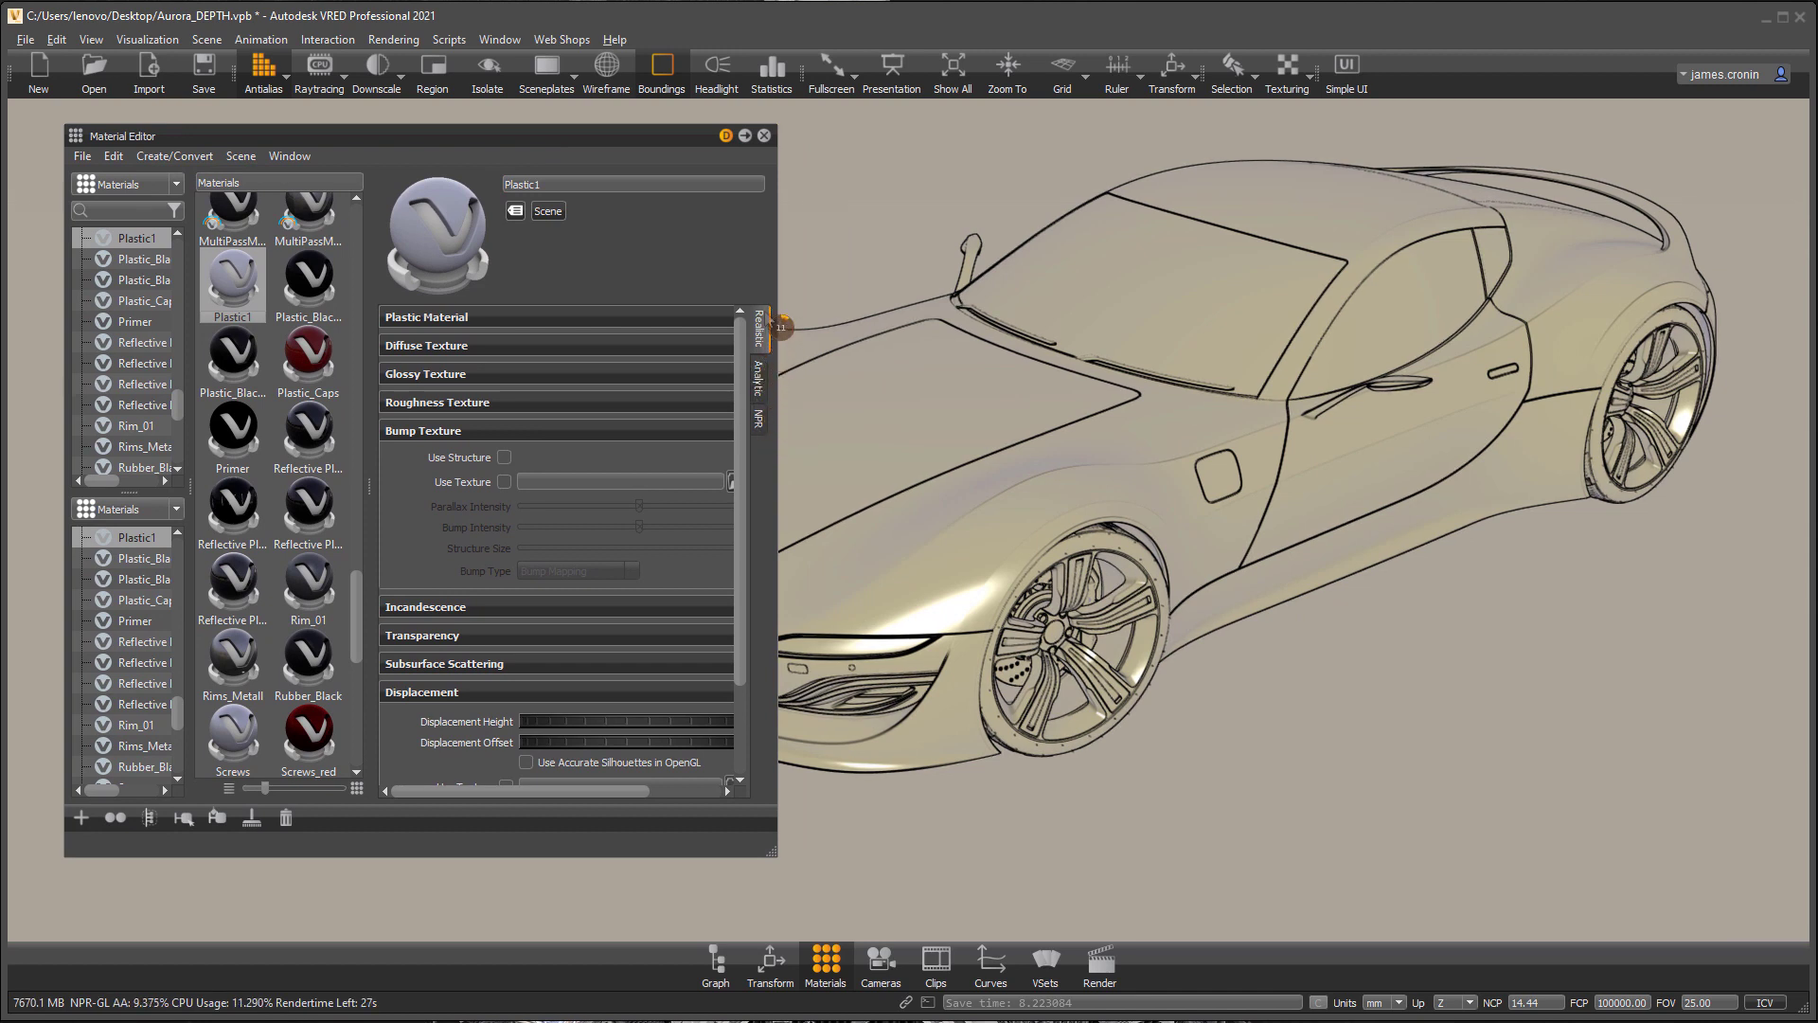
{"action": "left_click", "coordinate": [760, 419]}
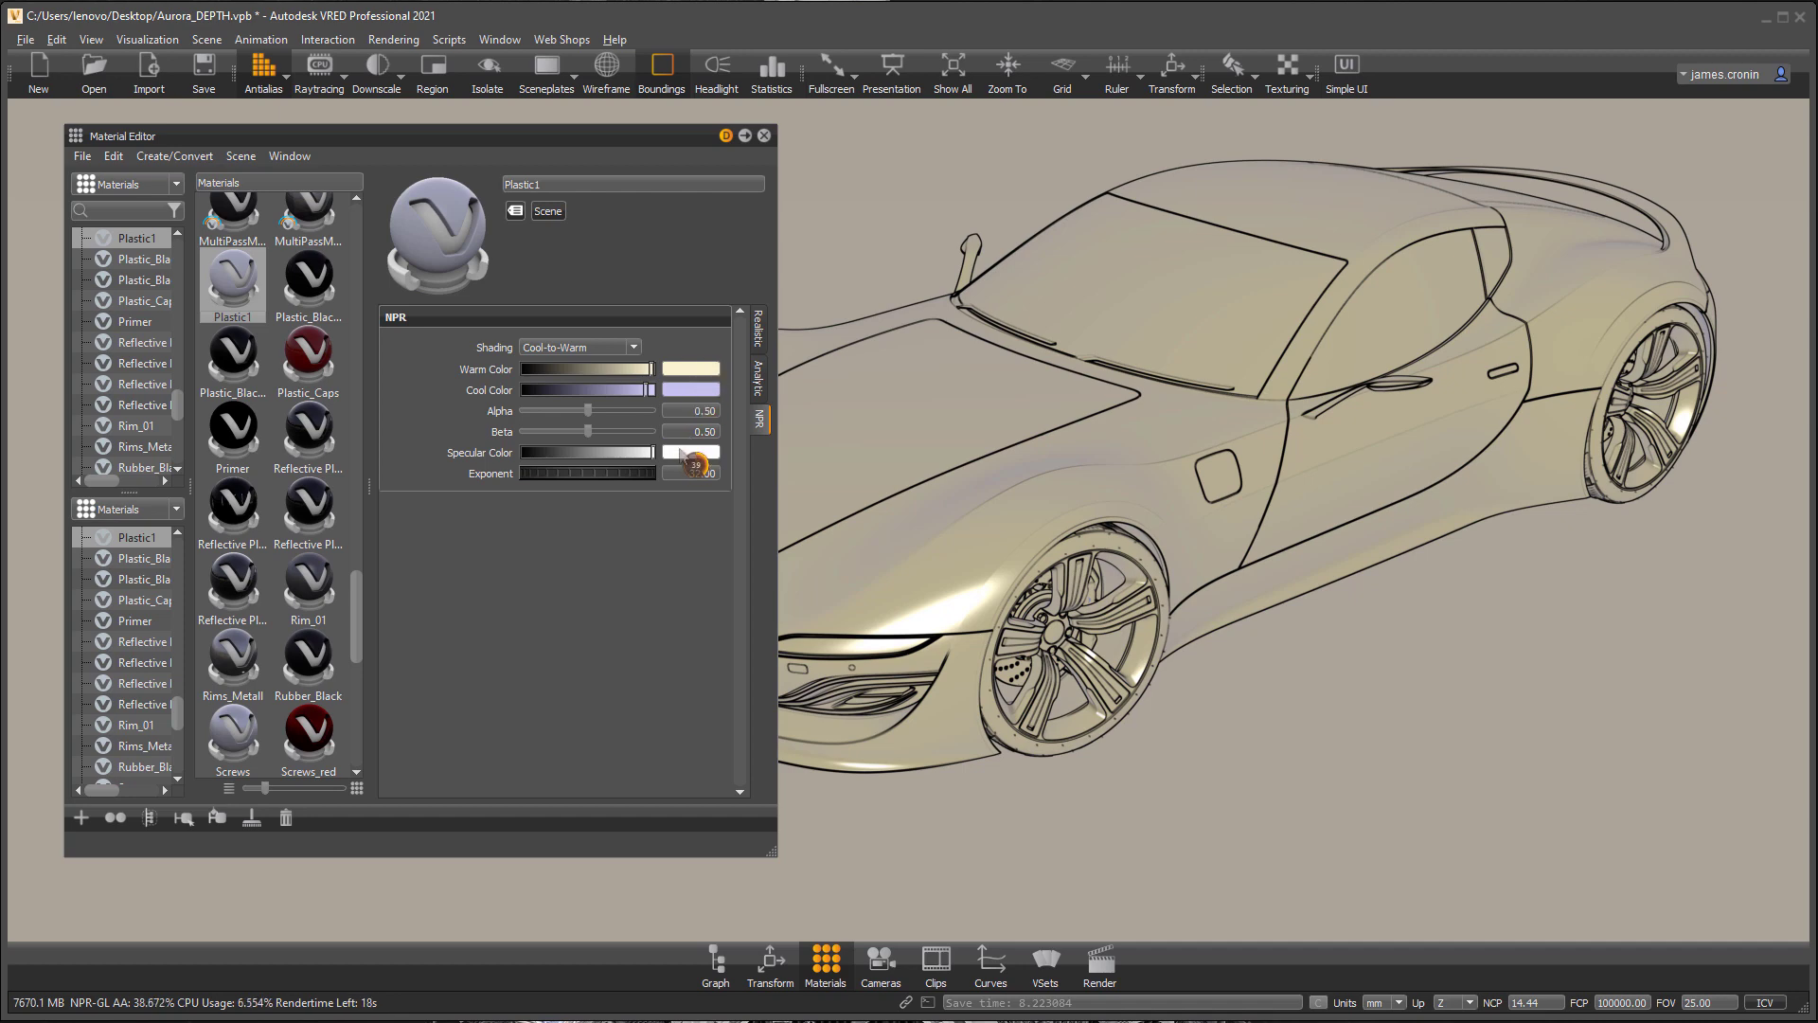
{"action": "left_click_drag", "start_coordinate": [691, 452], "coordinate": [692, 371]}
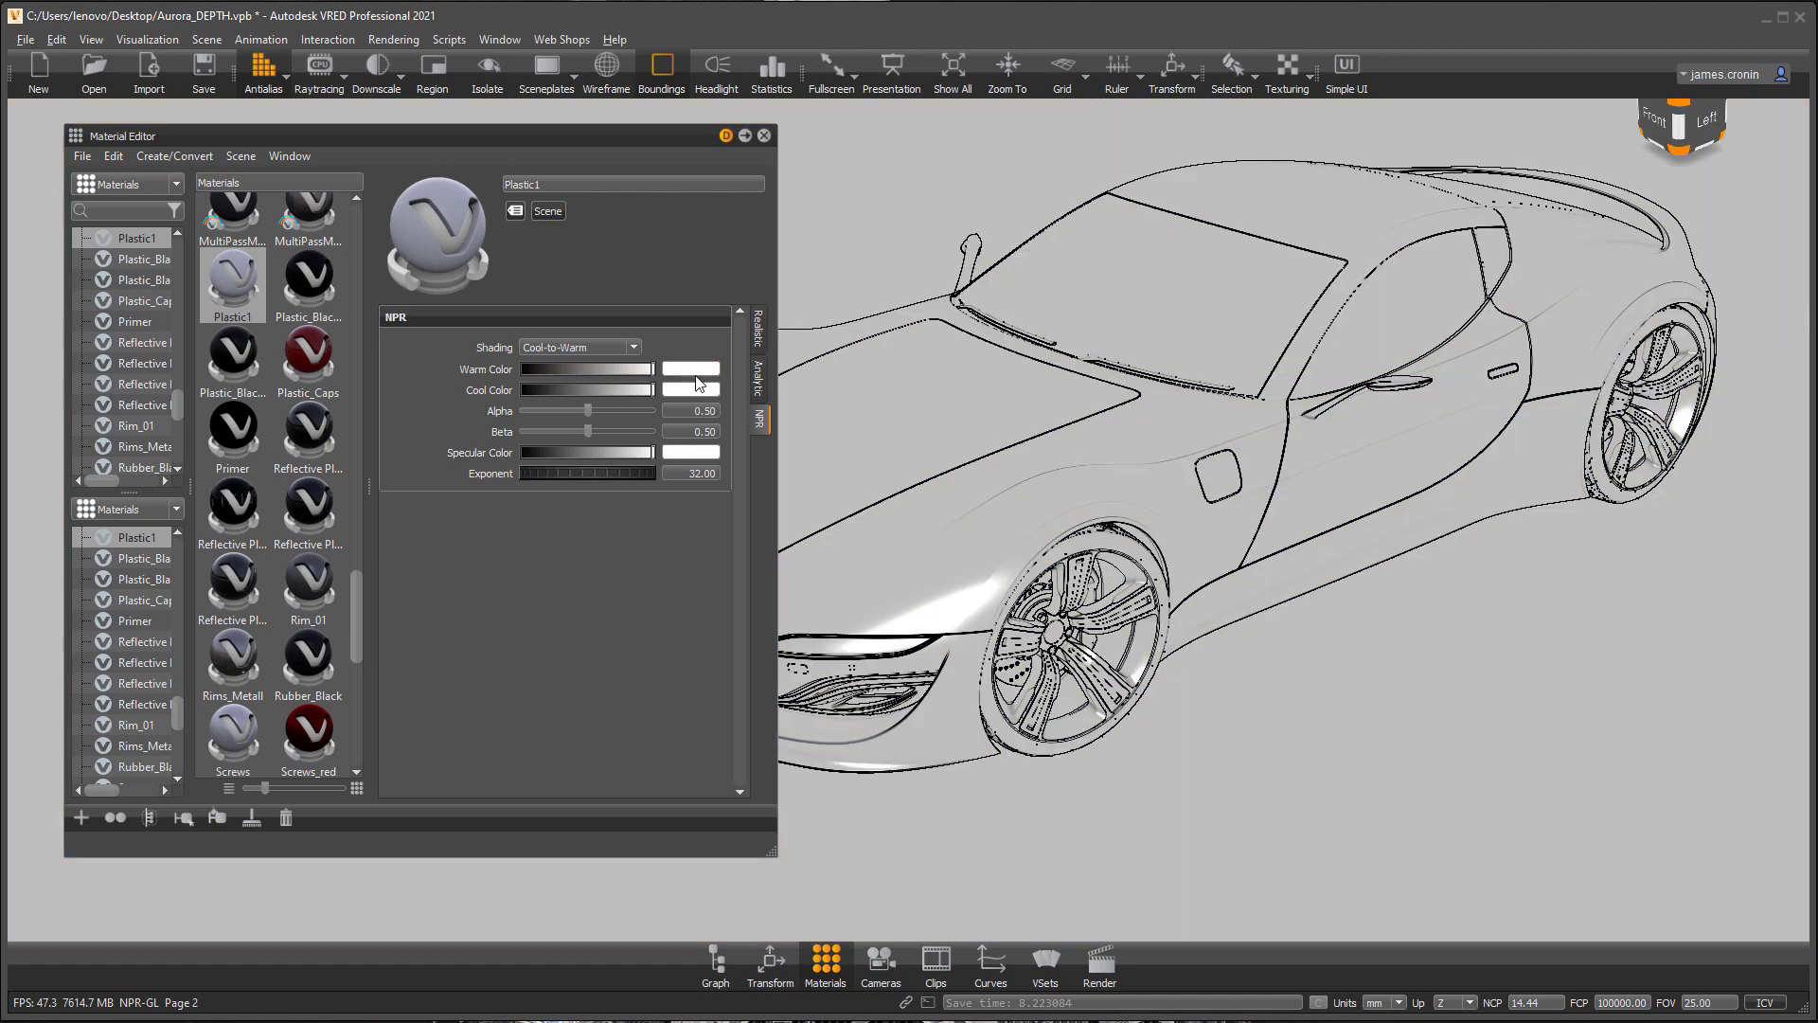
{"action": "mouse_move", "coordinate": [1237, 554]}
{"action": "left_mouse_down"}
{"action": "mouse_move", "coordinate": [1295, 347]}
{"action": "mouse_move", "coordinate": [1589, 715]}
{"action": "mouse_move", "coordinate": [1559, 651]}
{"action": "left_mouse_up"}
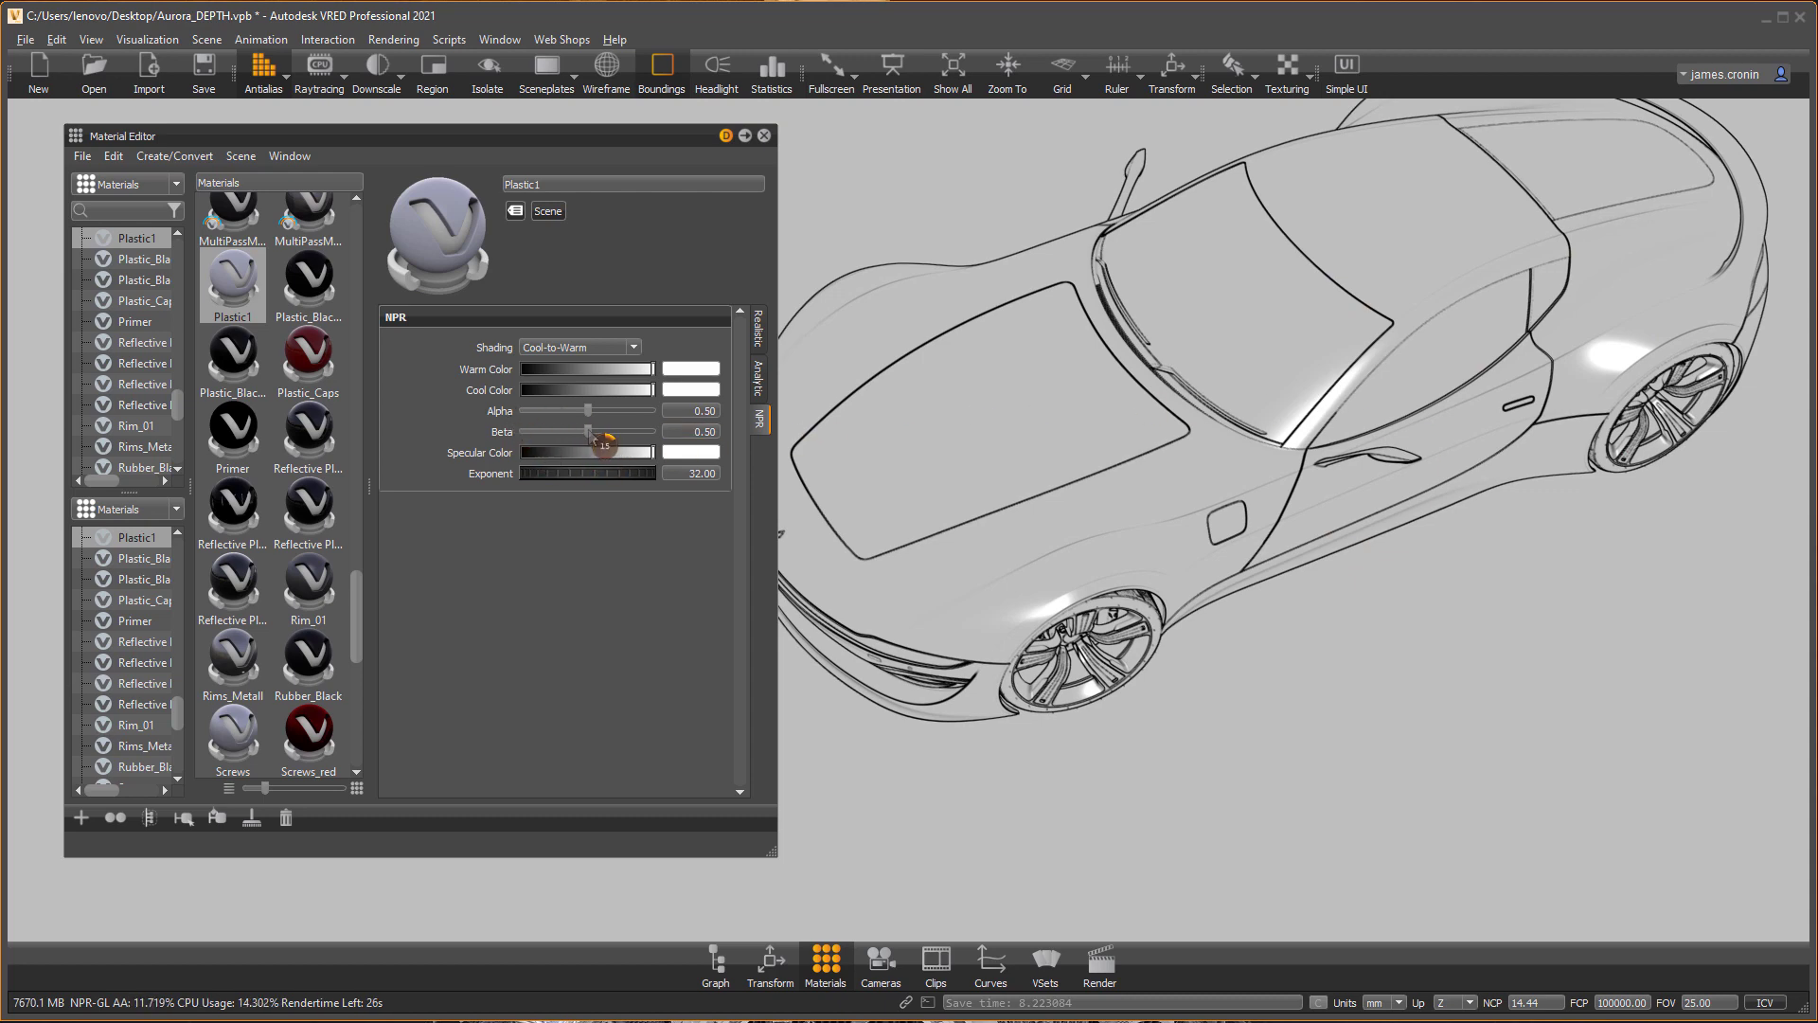
Lower the NPR Beta value of Plastic1 toward 0.00.
{"action": "mouse_move", "coordinate": [587, 430]}
{"action": "left_mouse_down"}
{"action": "mouse_move", "coordinate": [653, 431]}
{"action": "mouse_move", "coordinate": [520, 429]}
{"action": "mouse_move", "coordinate": [521, 411]}
{"action": "left_mouse_up"}
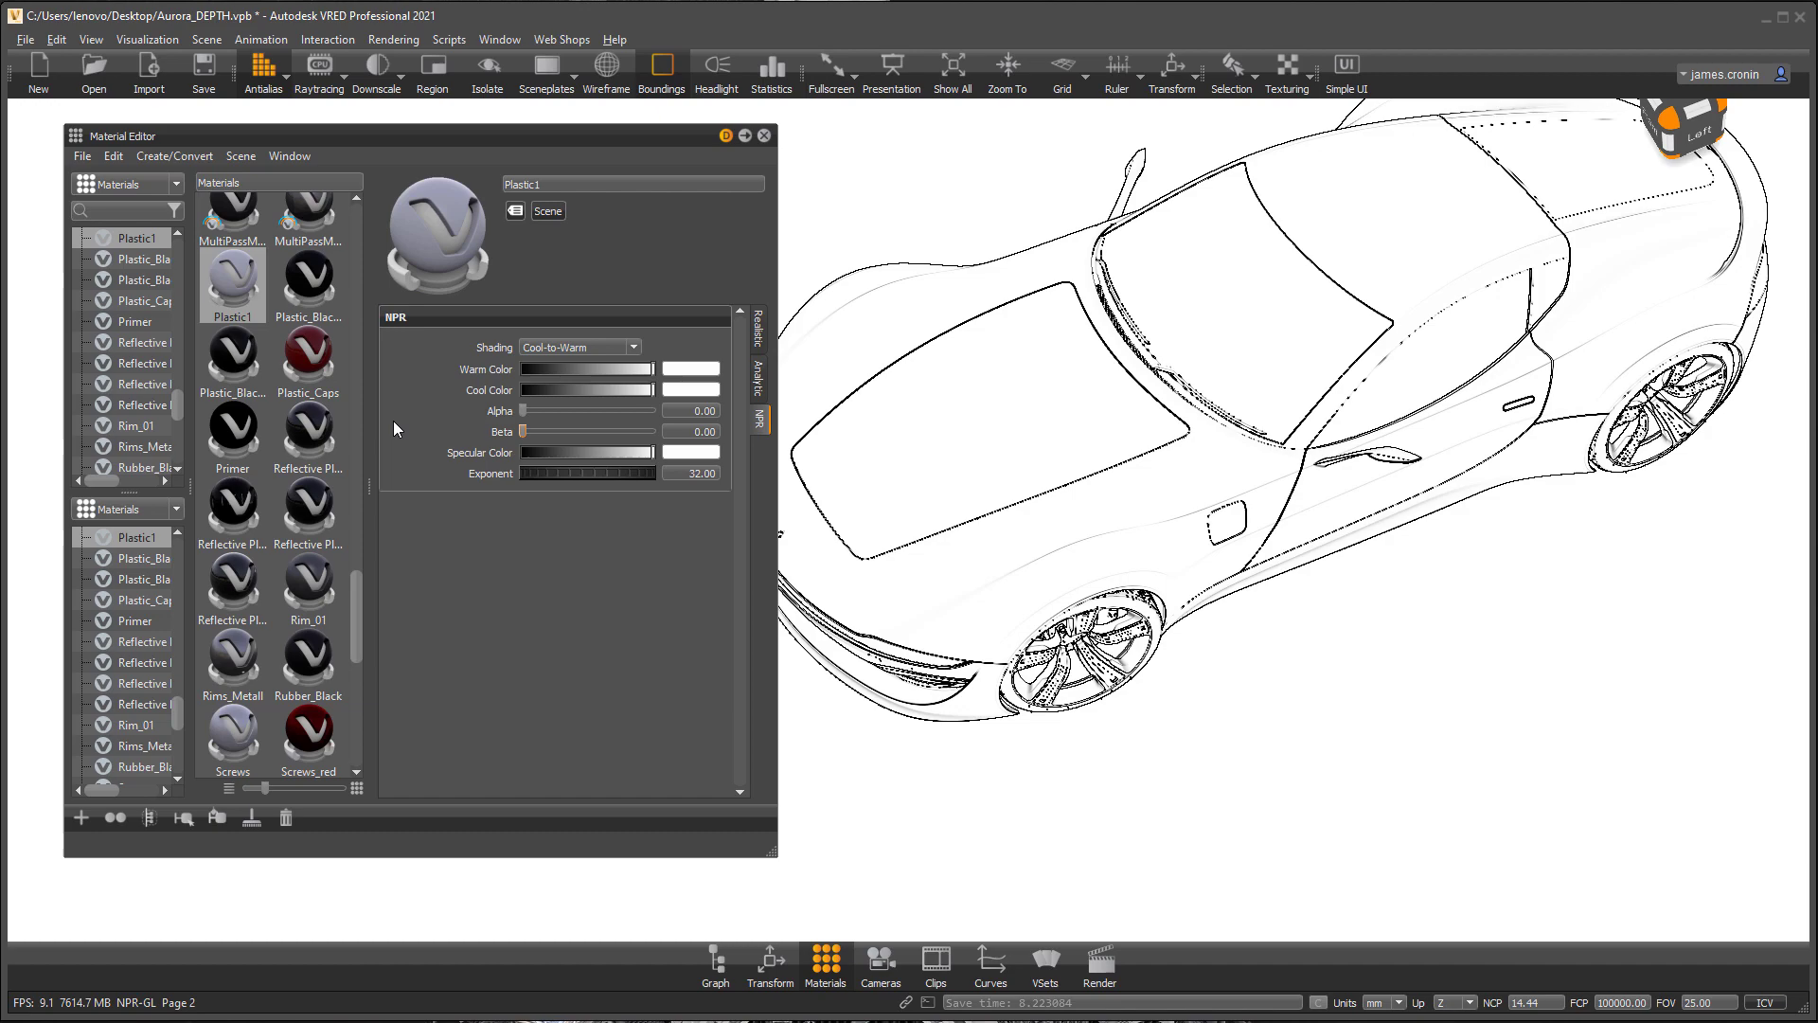
Close the Material Editor, orbit to a higher front-left view, and render an antialiased still.
{"action": "left_click", "coordinate": [764, 135]}
{"action": "mouse_move", "coordinate": [1067, 470]}
{"action": "left_mouse_down"}
{"action": "mouse_move", "coordinate": [1308, 508]}
{"action": "mouse_move", "coordinate": [1223, 468]}
{"action": "mouse_move", "coordinate": [1024, 431]}
{"action": "mouse_move", "coordinate": [1193, 337]}
{"action": "left_mouse_up"}
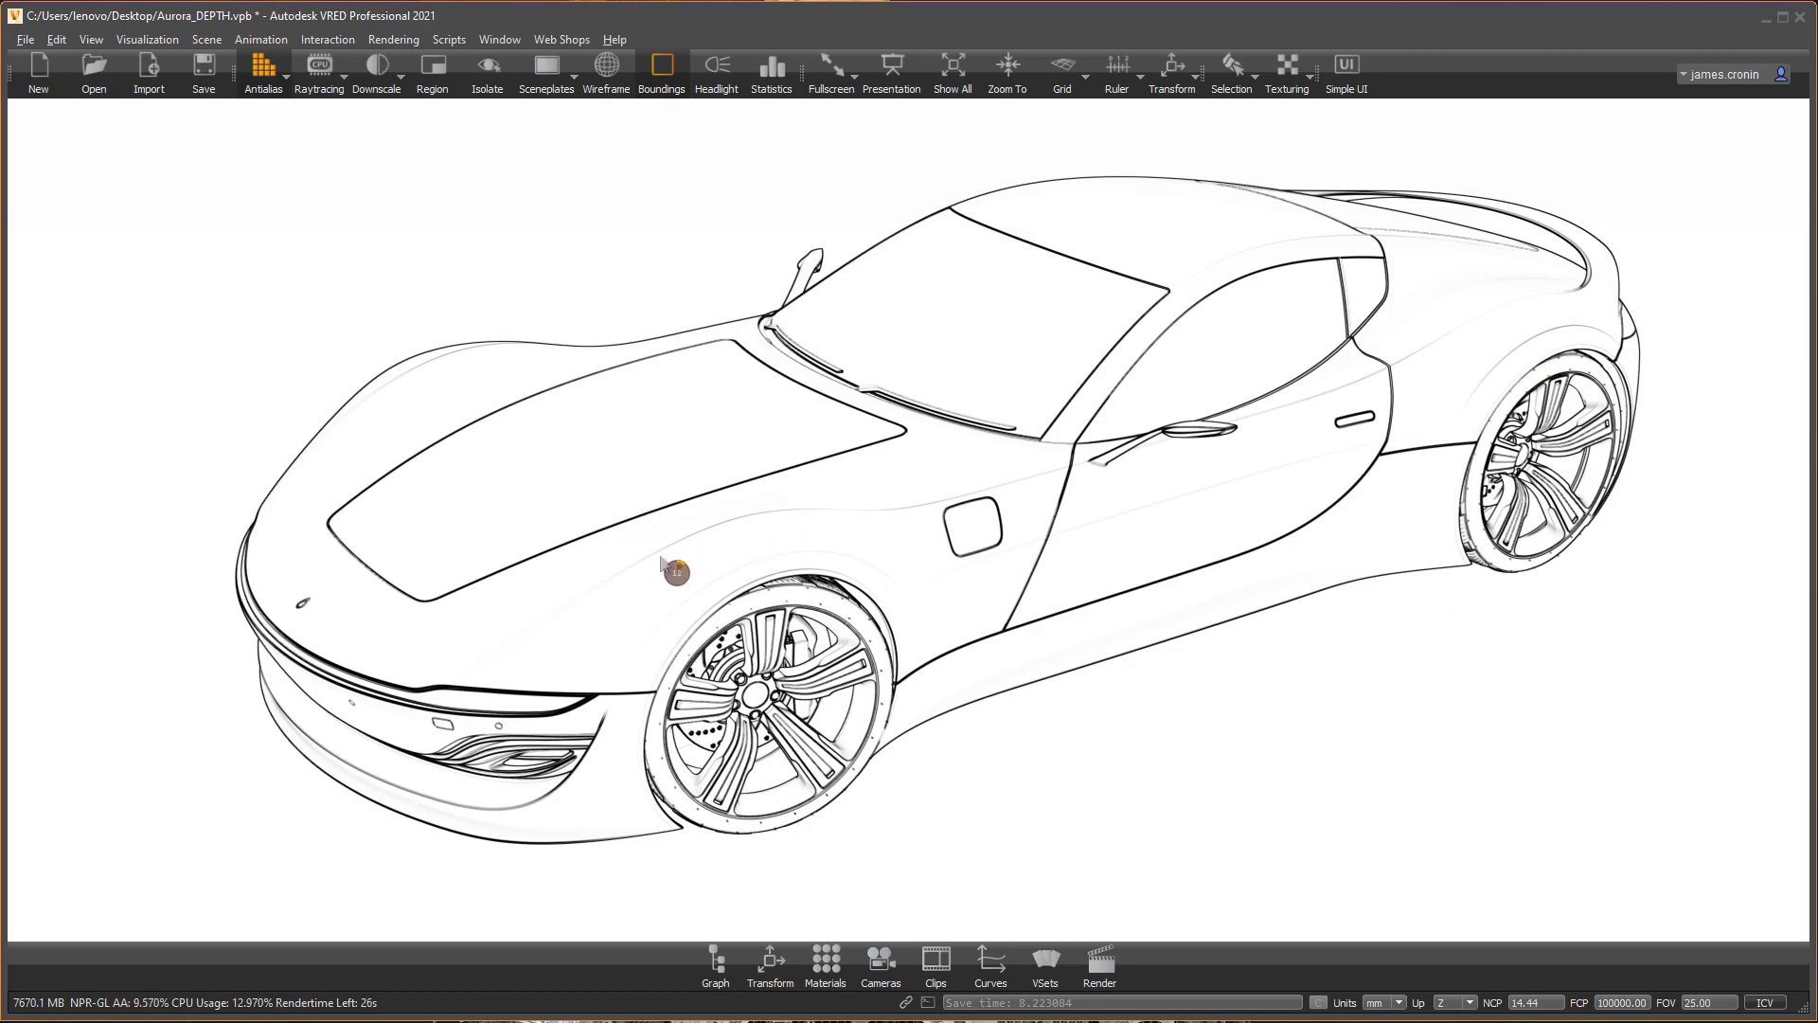
{"action": "mouse_move", "coordinate": [1210, 491]}
{"action": "left_mouse_down"}
{"action": "mouse_move", "coordinate": [1125, 523]}
{"action": "mouse_move", "coordinate": [1251, 554]}
{"action": "left_mouse_up"}
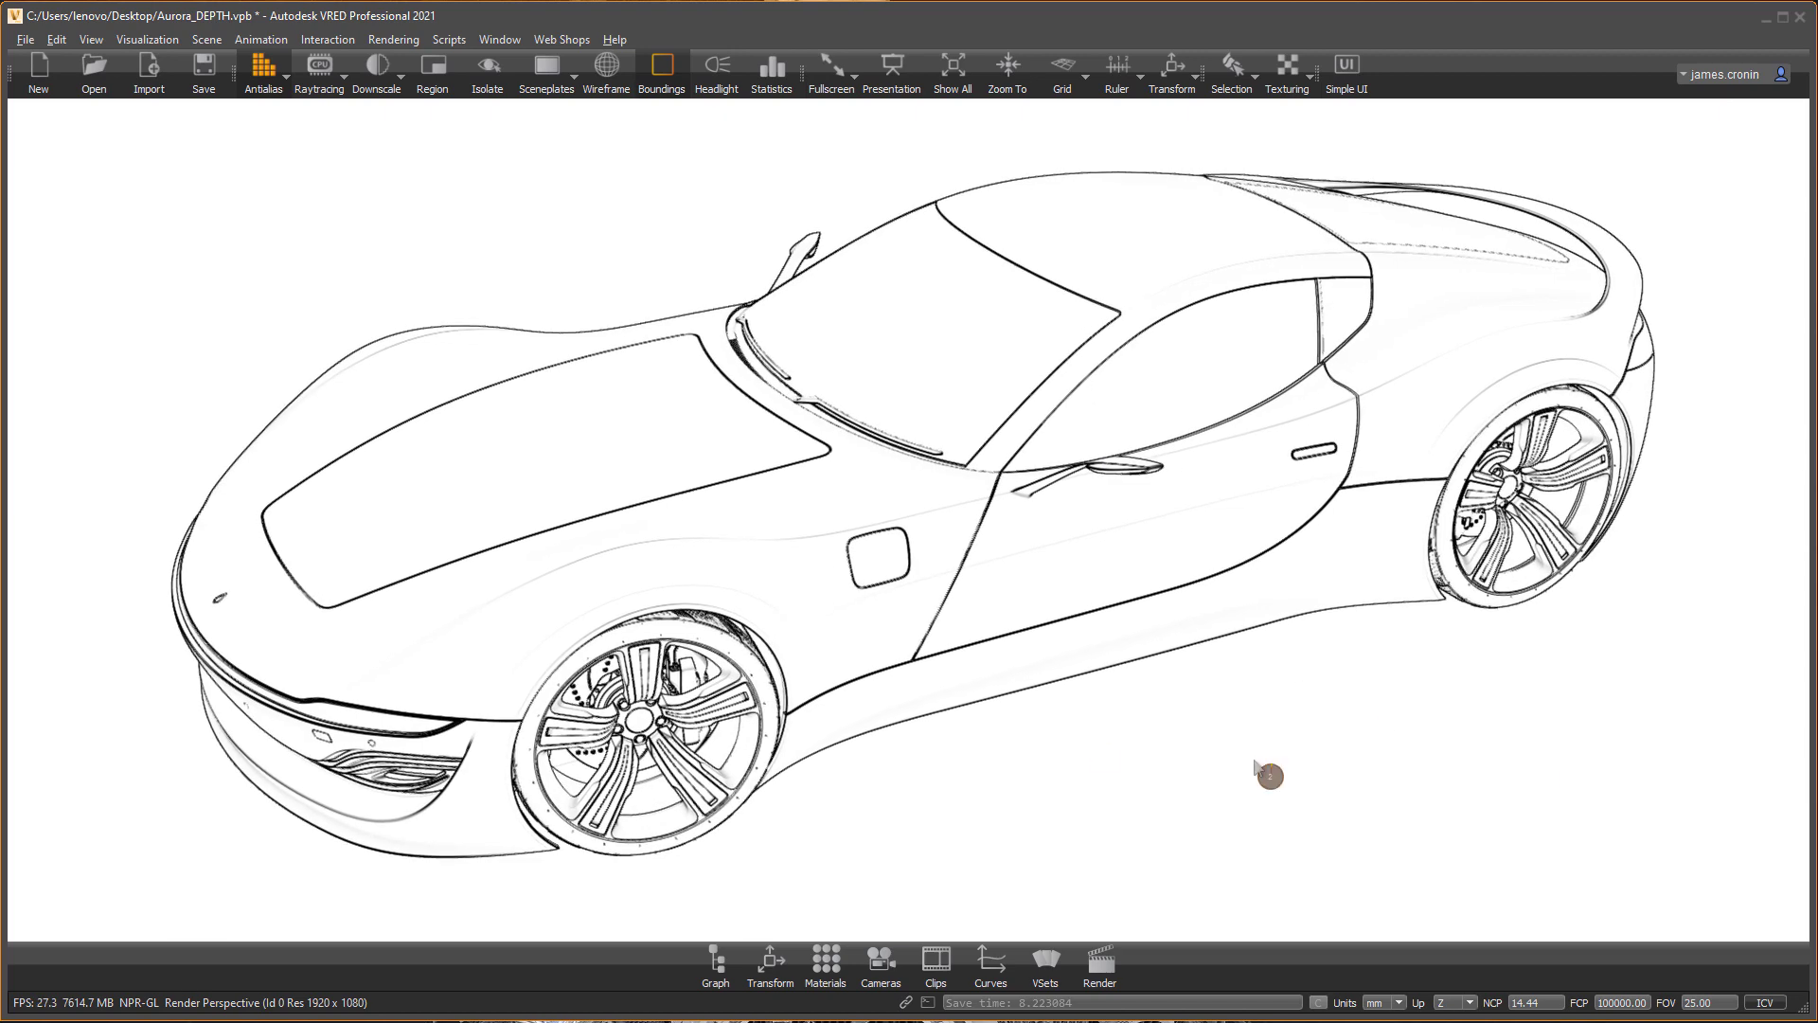
{"action": "left_click", "coordinate": [264, 69]}
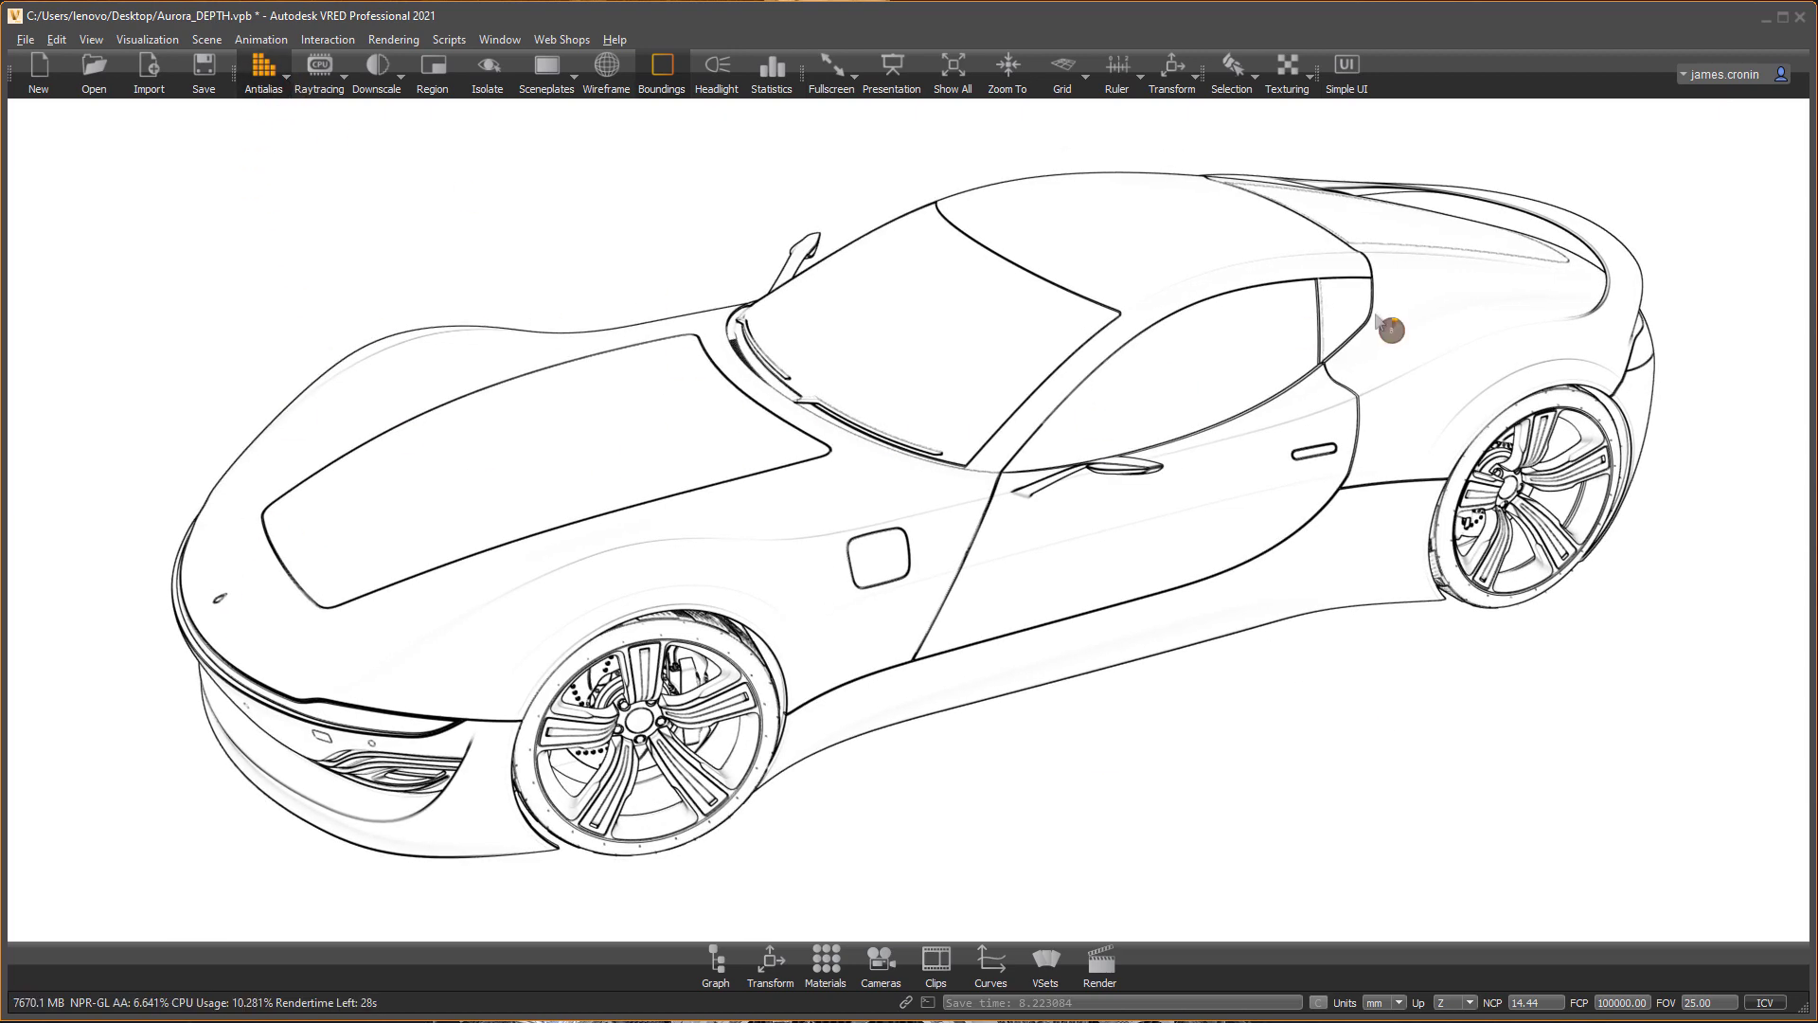